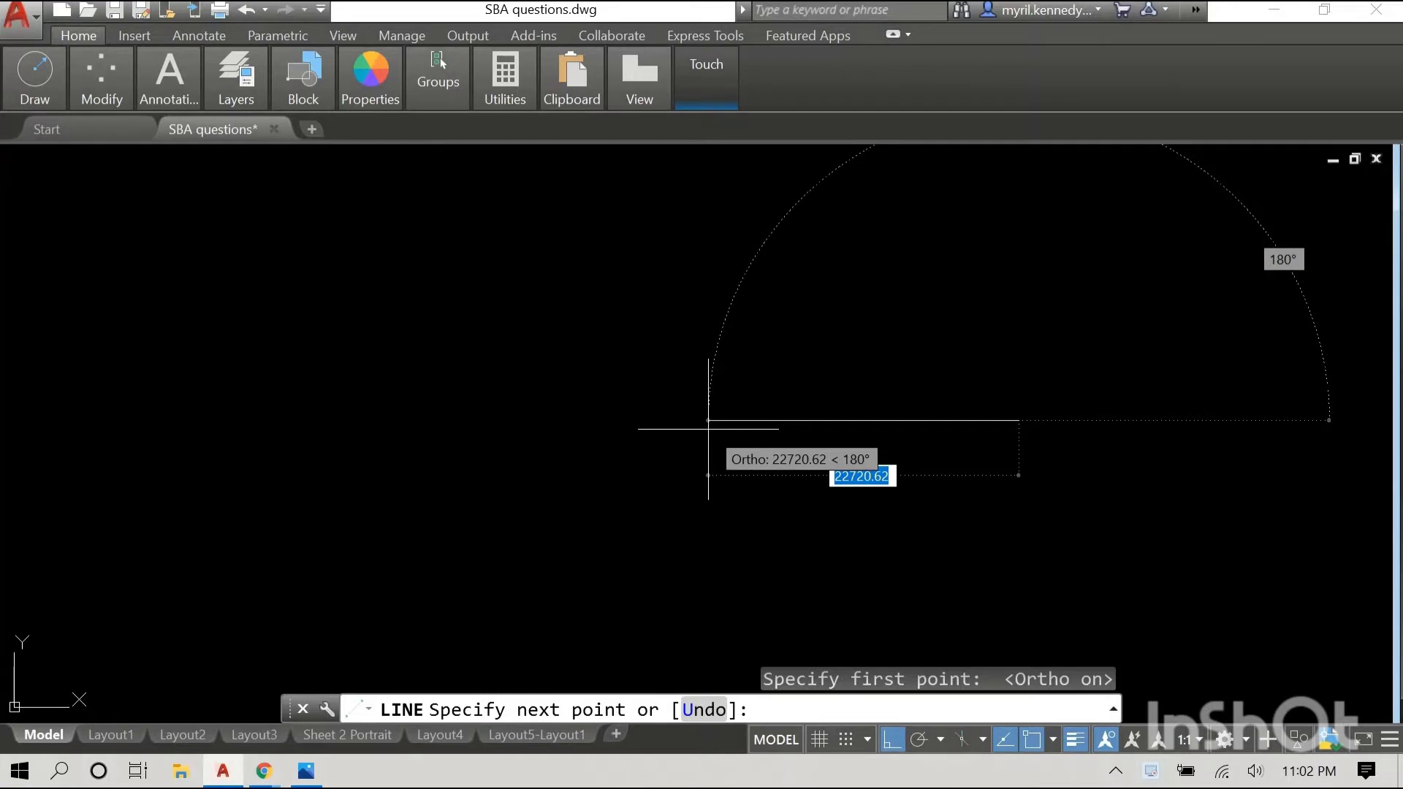
Step: Draw a rectangle from chained orthogonal lines, letting the top line and the about 21,800-unit right line extend past their shared corner
left_click(715, 422)
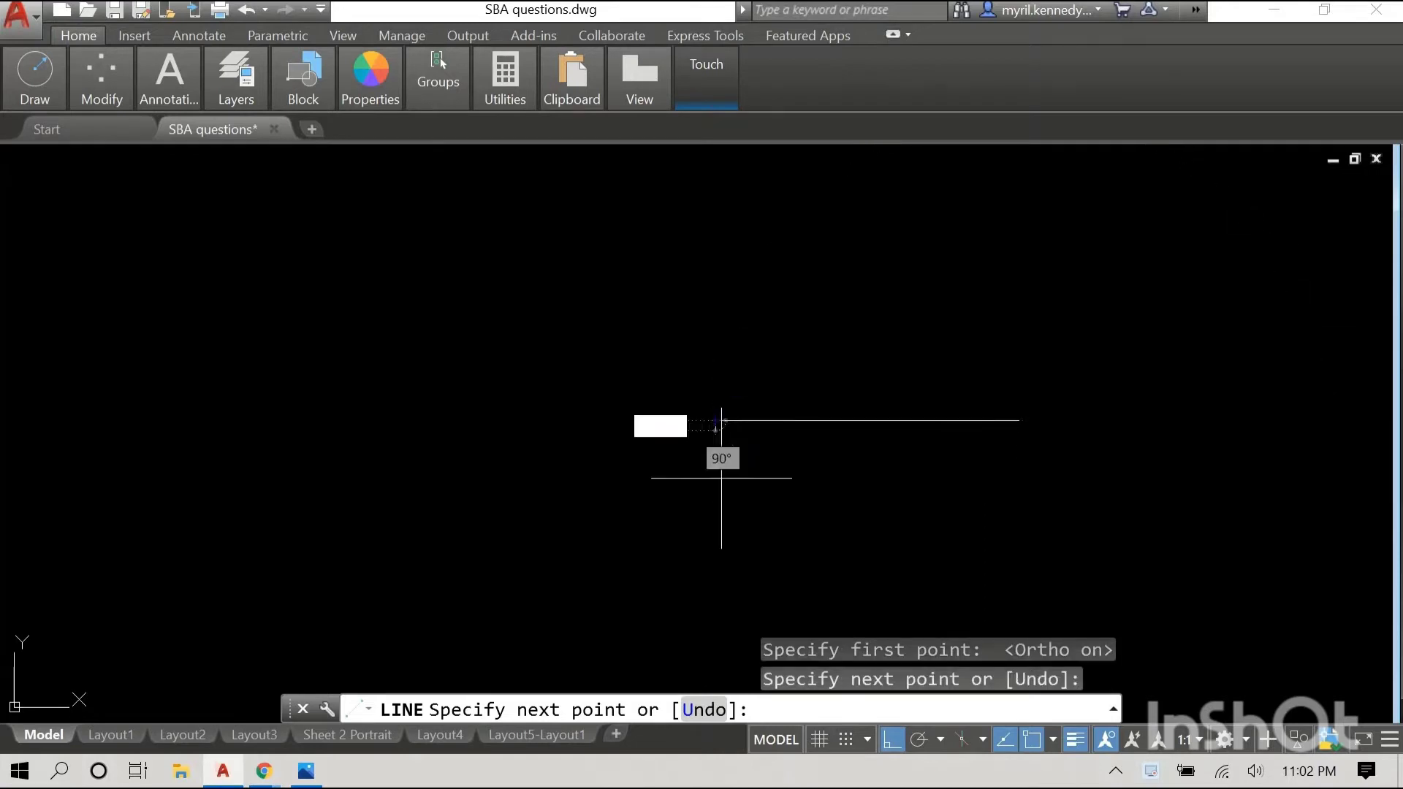
left_click(718, 559)
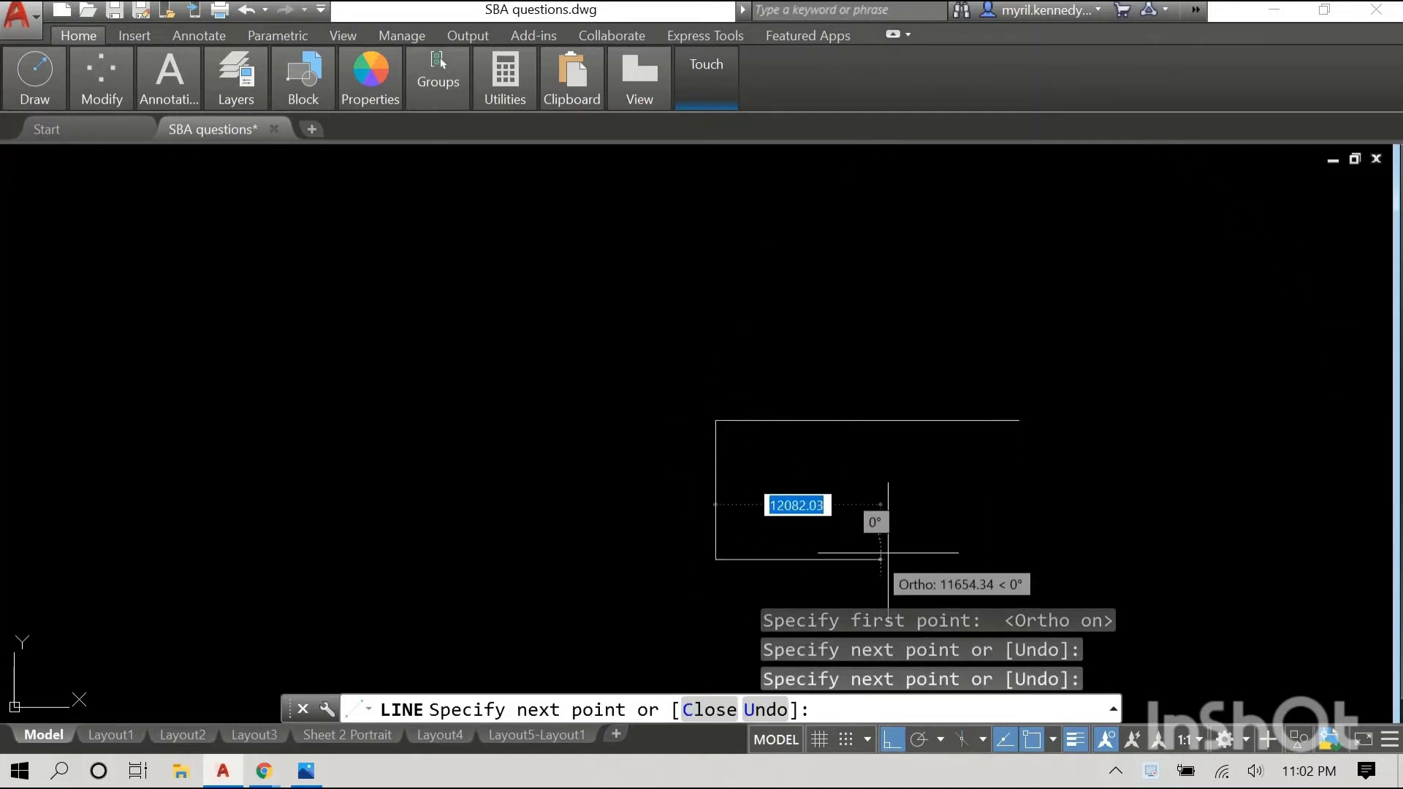
left_click(951, 559)
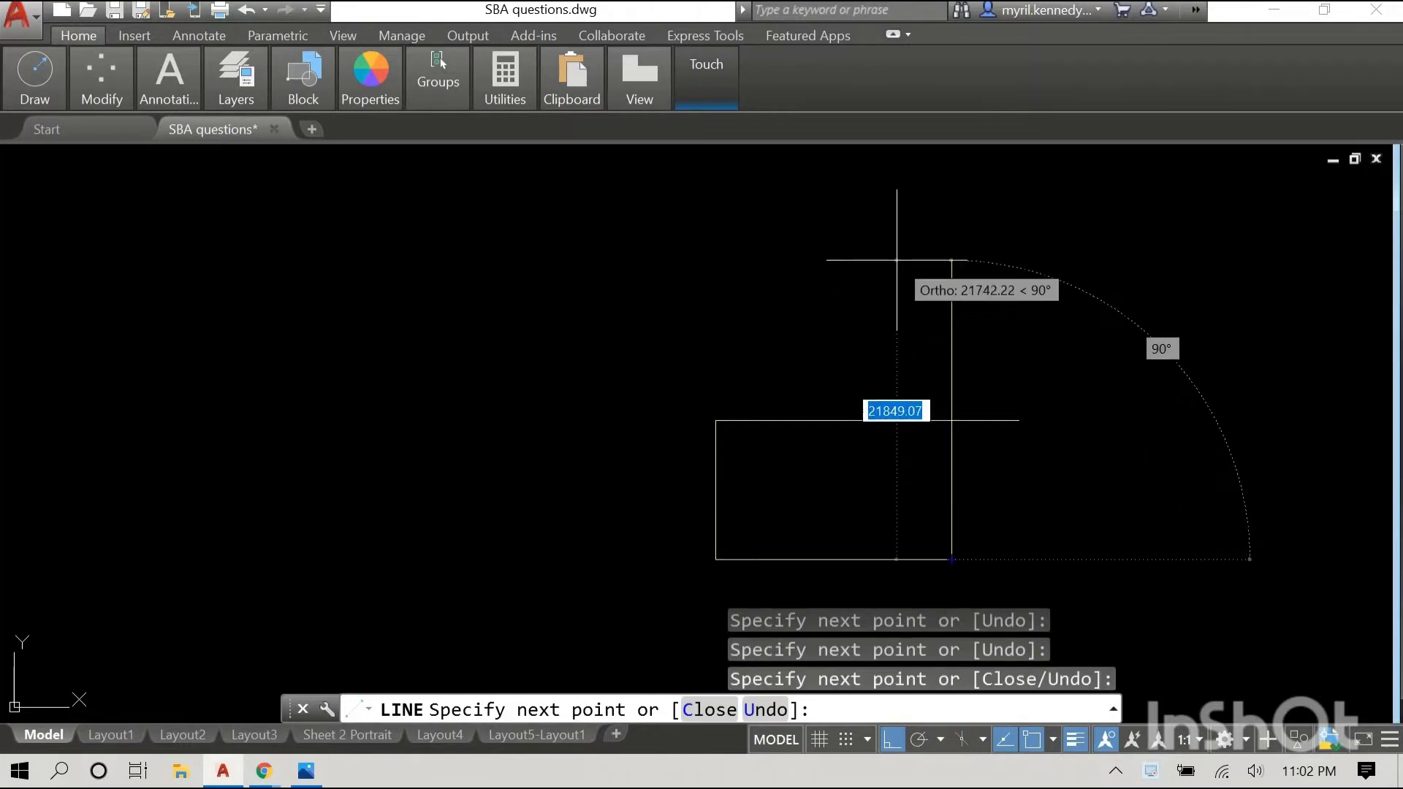
left_click(902, 260)
right_click(848, 287)
left_click(848, 288)
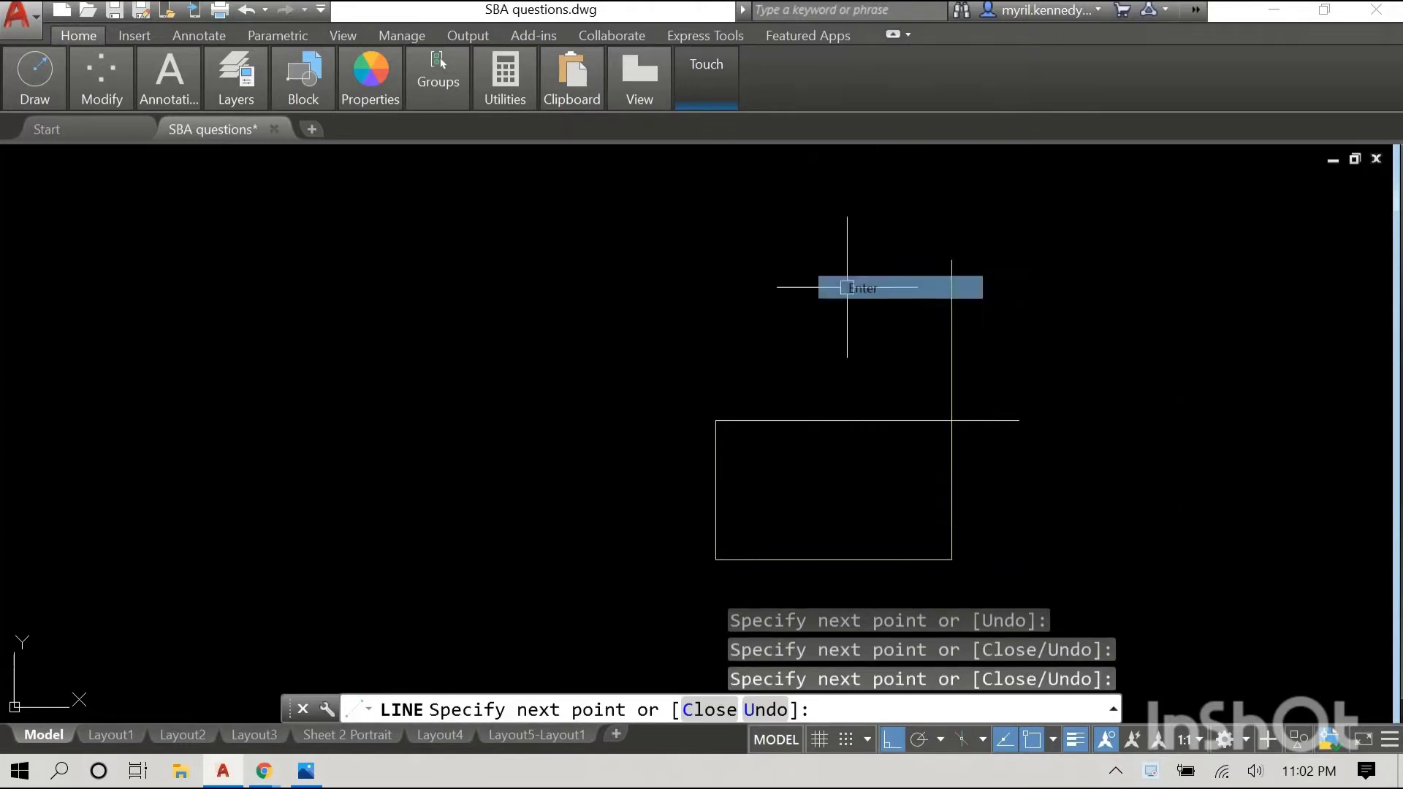
mouse_move(855, 285)
middle_mouse_down()
mouse_move(323, 285)
mouse_move(501, 285)
mouse_move(492, 266)
middle_mouse_up()
scroll(725, 333, "up", 2)
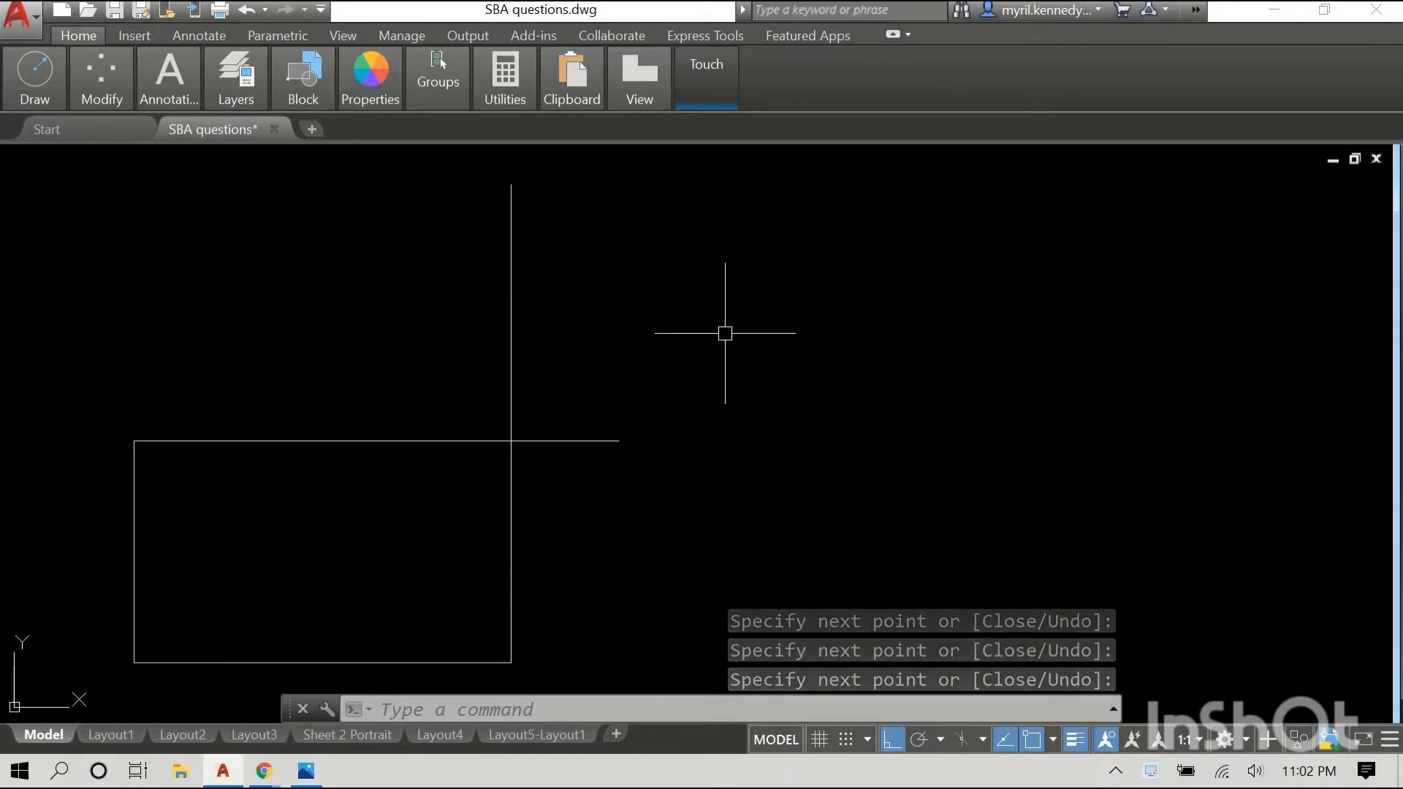
middle_click_drag(701, 329, 792, 319)
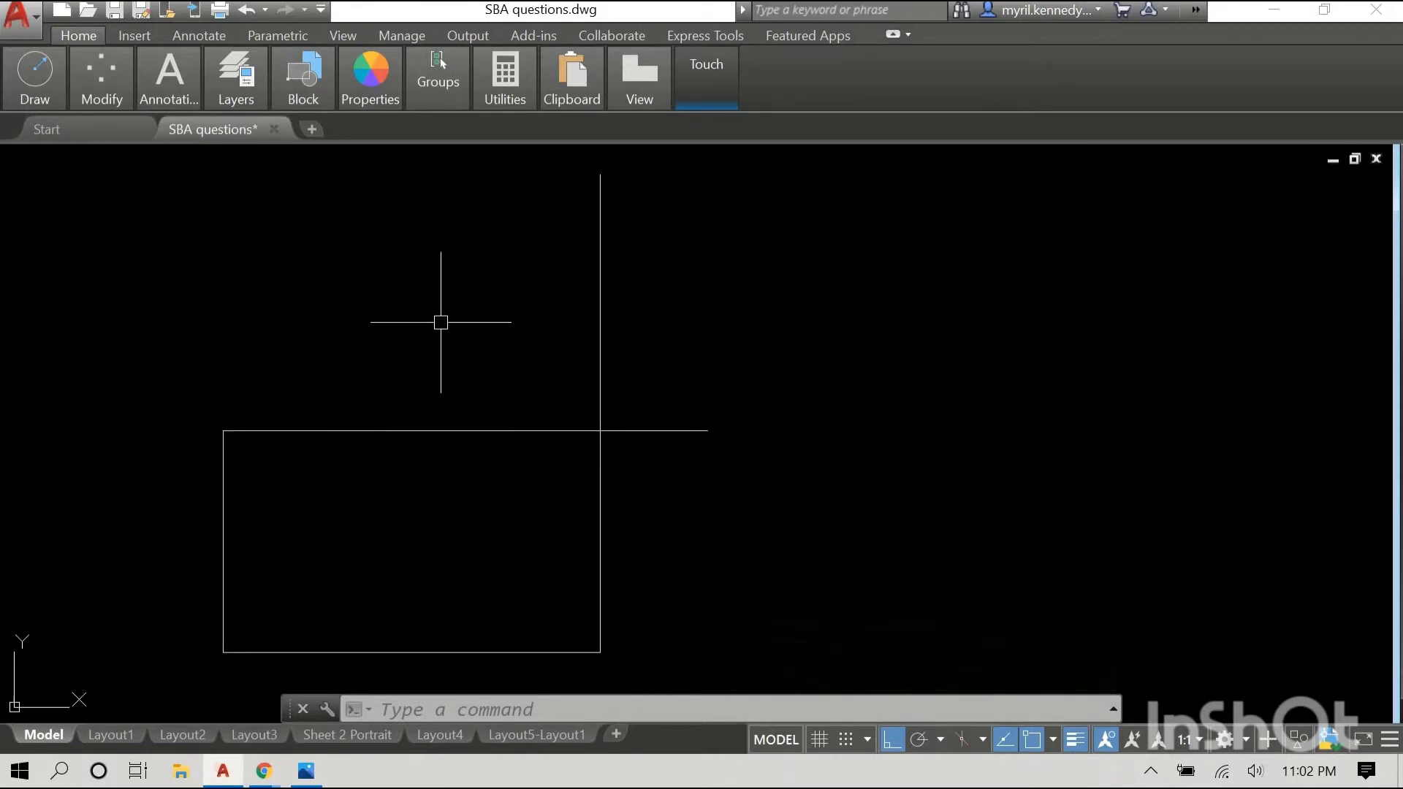
mouse_move(151, 64)
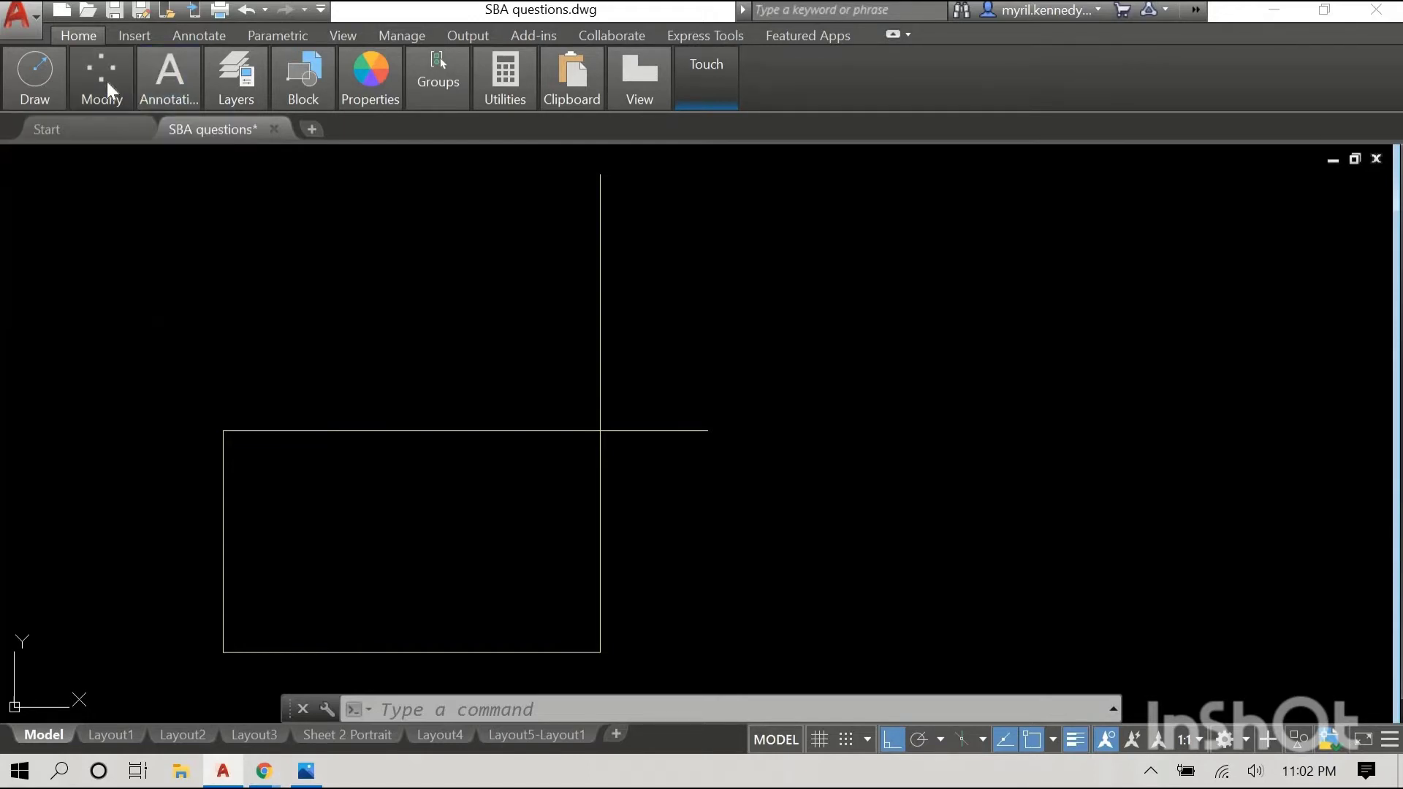
mouse_move(107, 81)
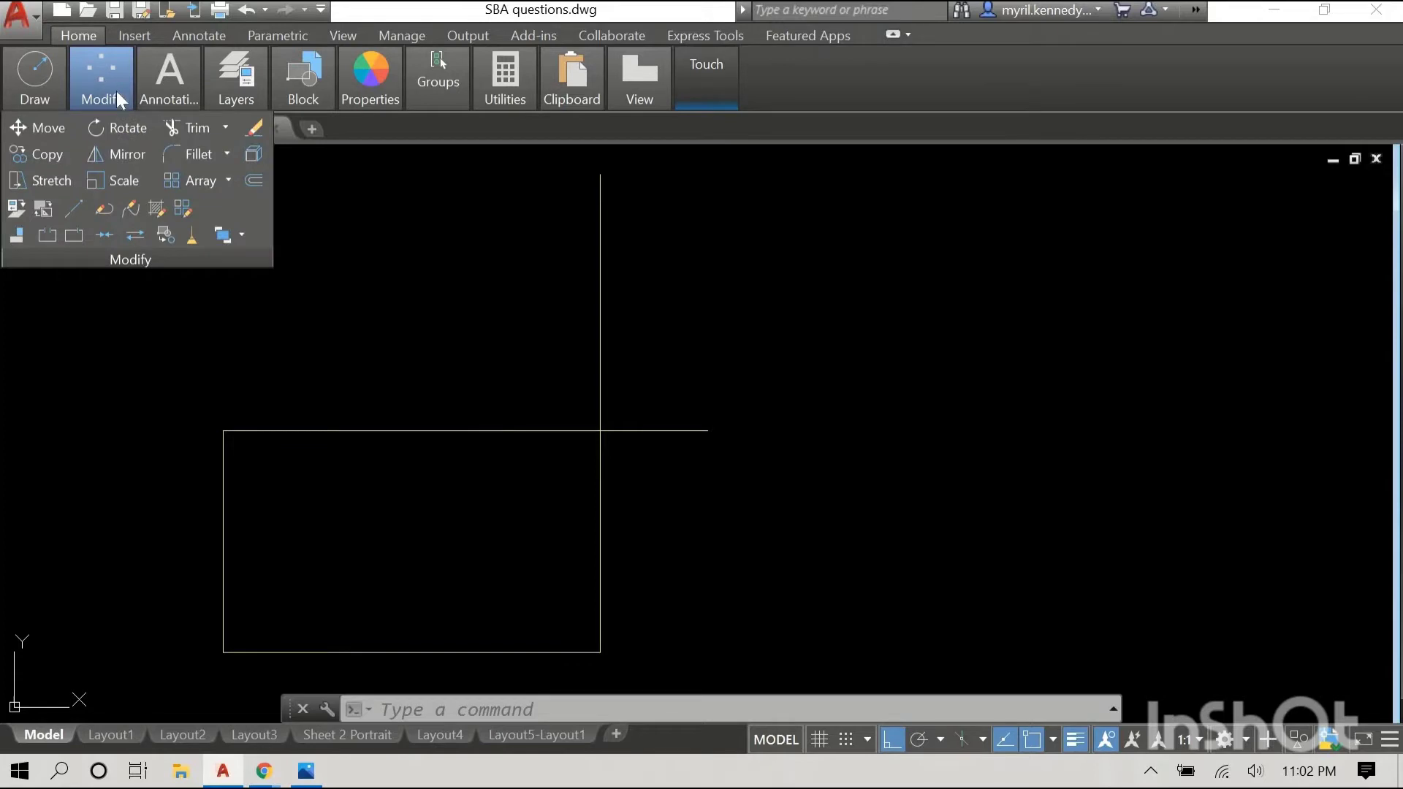
left_click(187, 125)
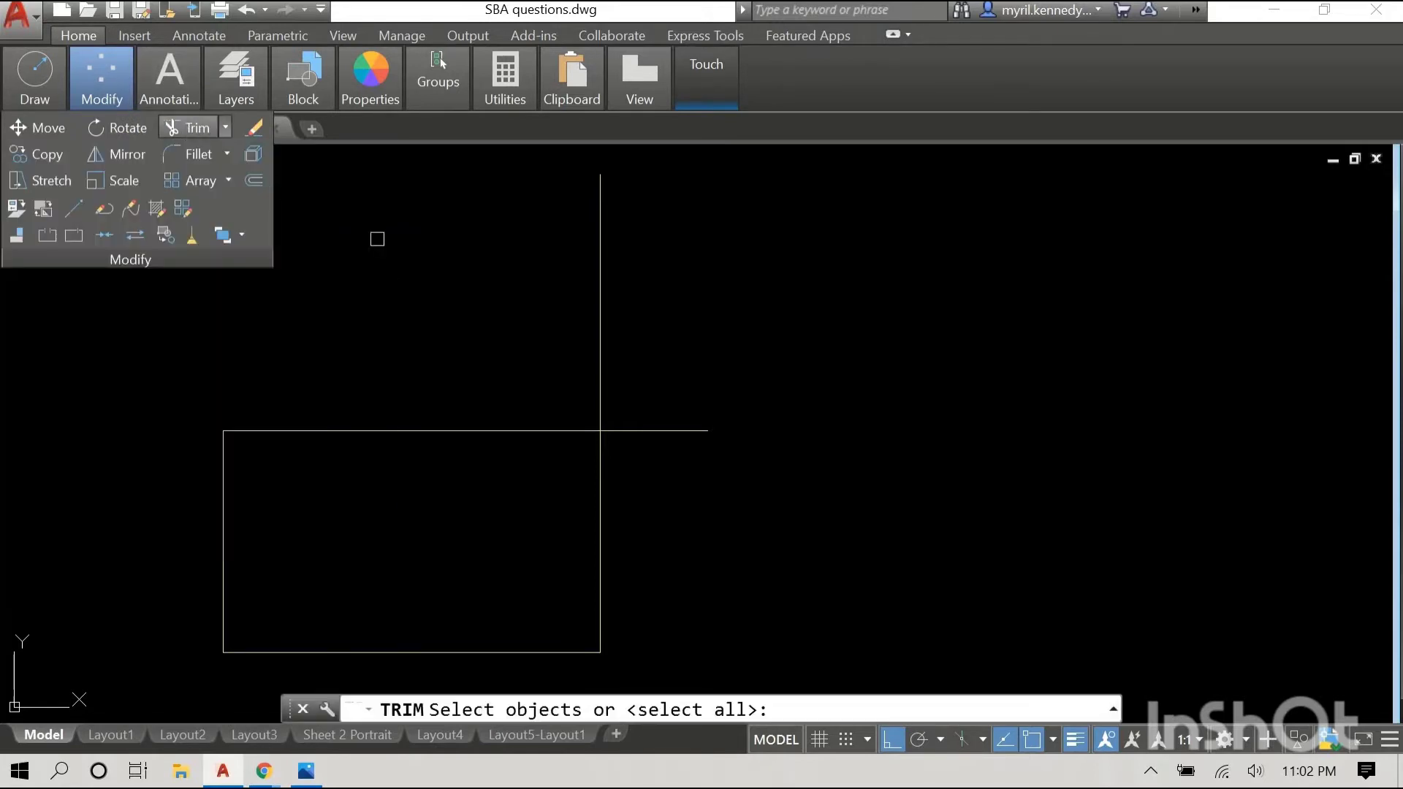
left_click(700, 430)
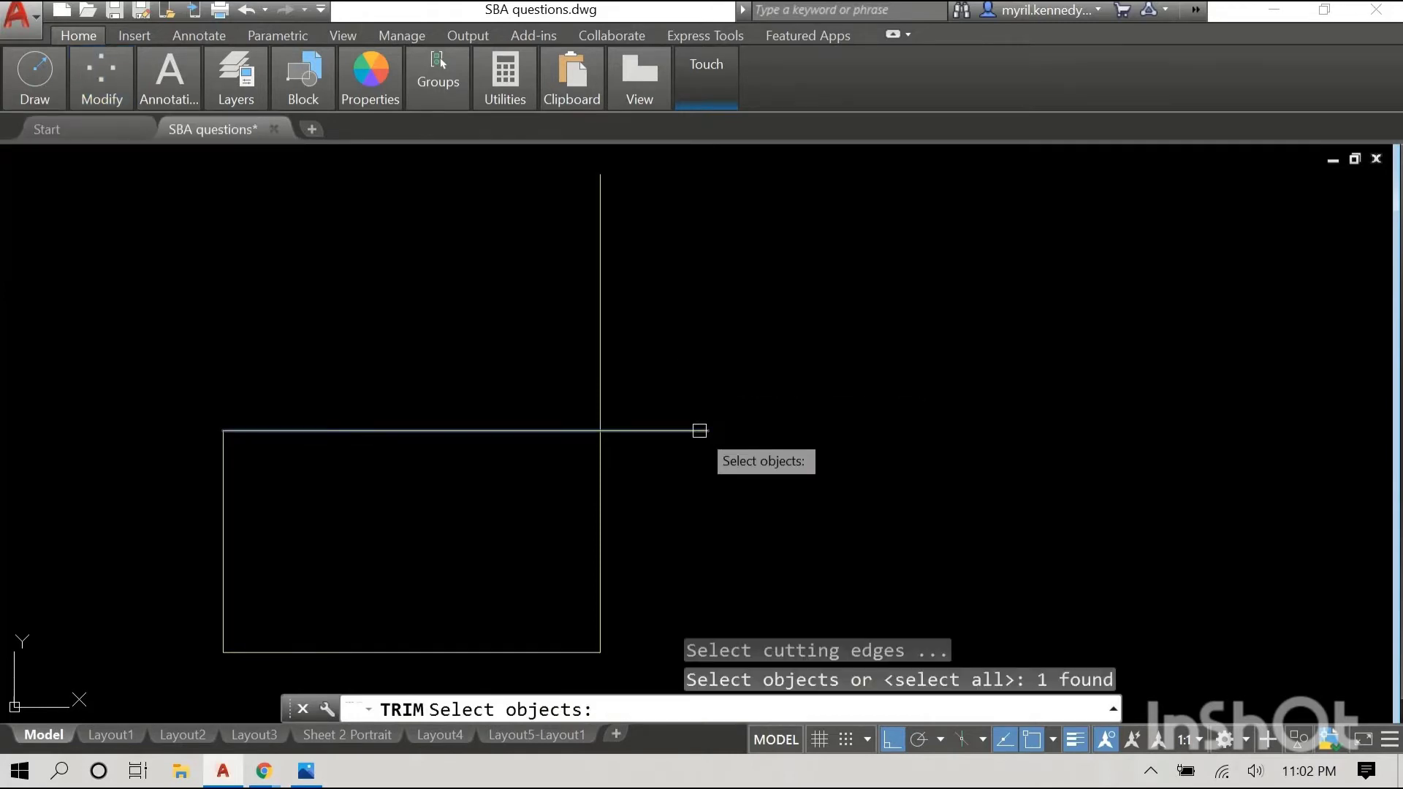
left_click(602, 211)
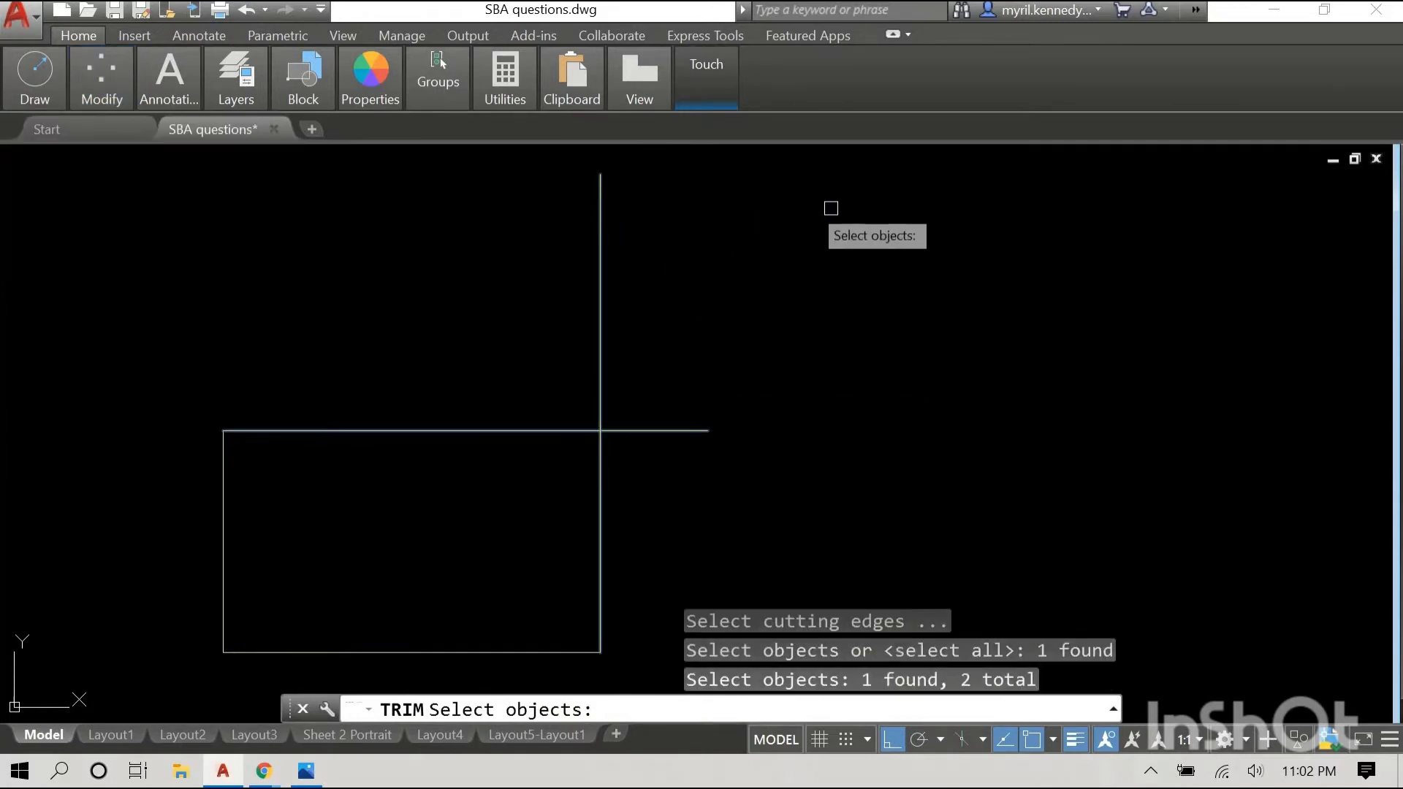
key("Return")
right_click(1026, 250)
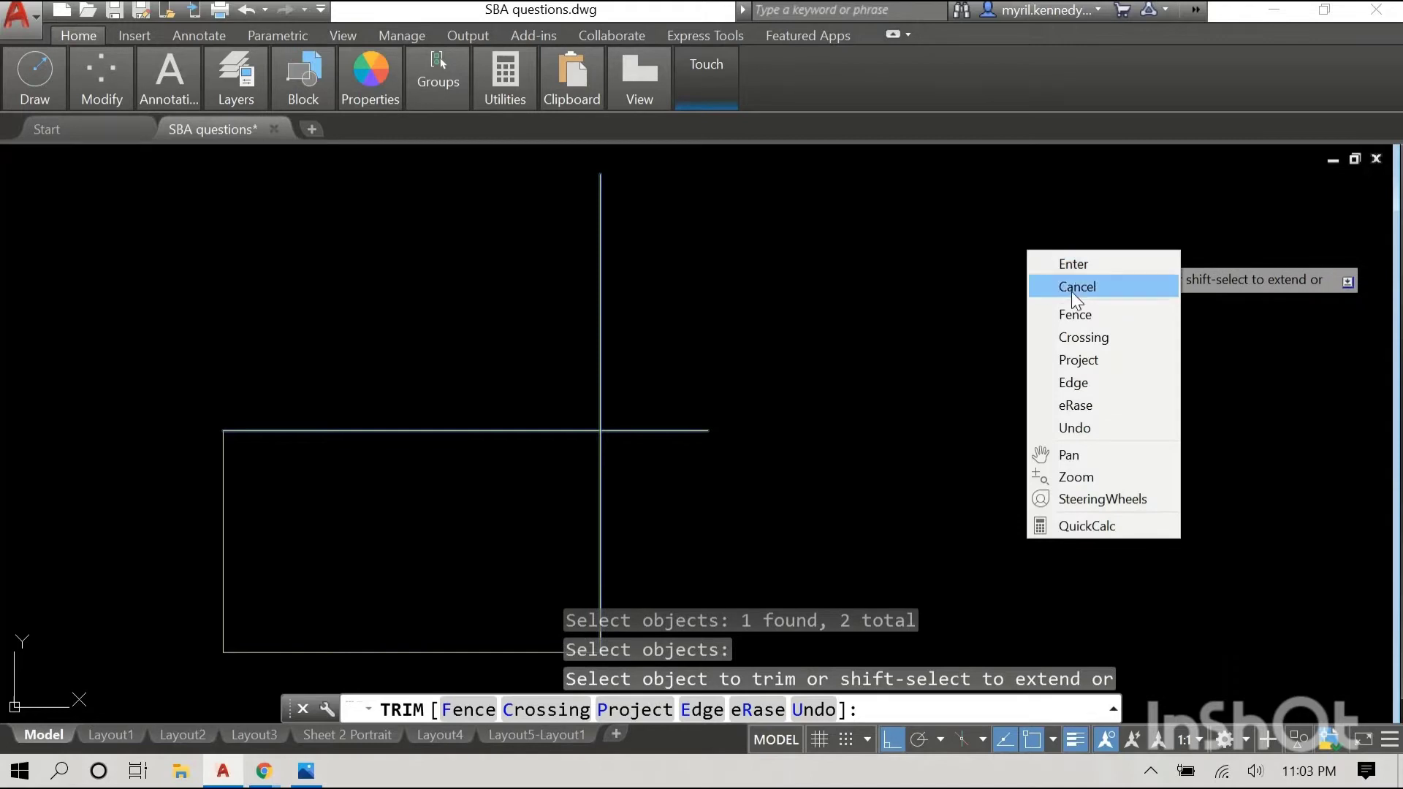
left_click(1071, 288)
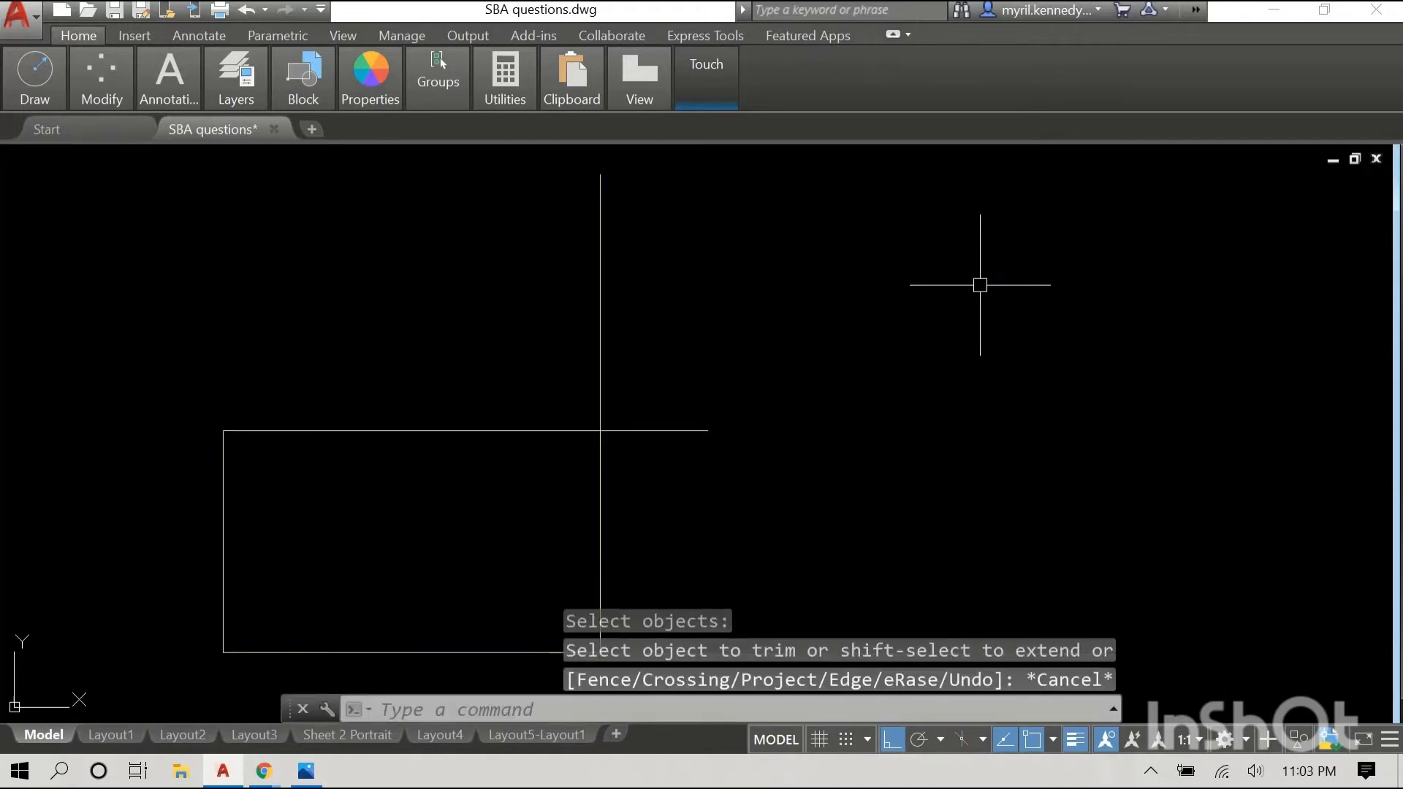
type("tri")
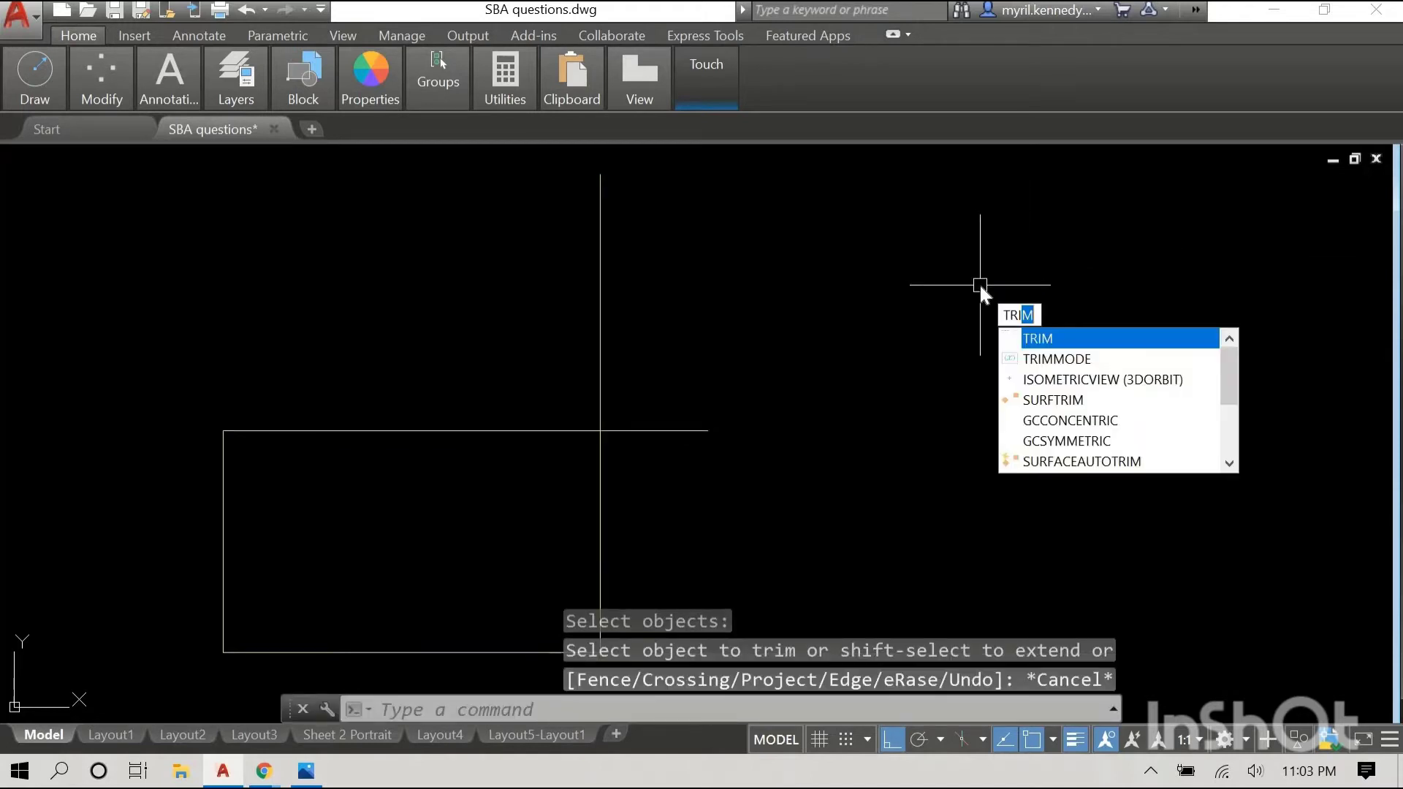
type("m")
key("Return")
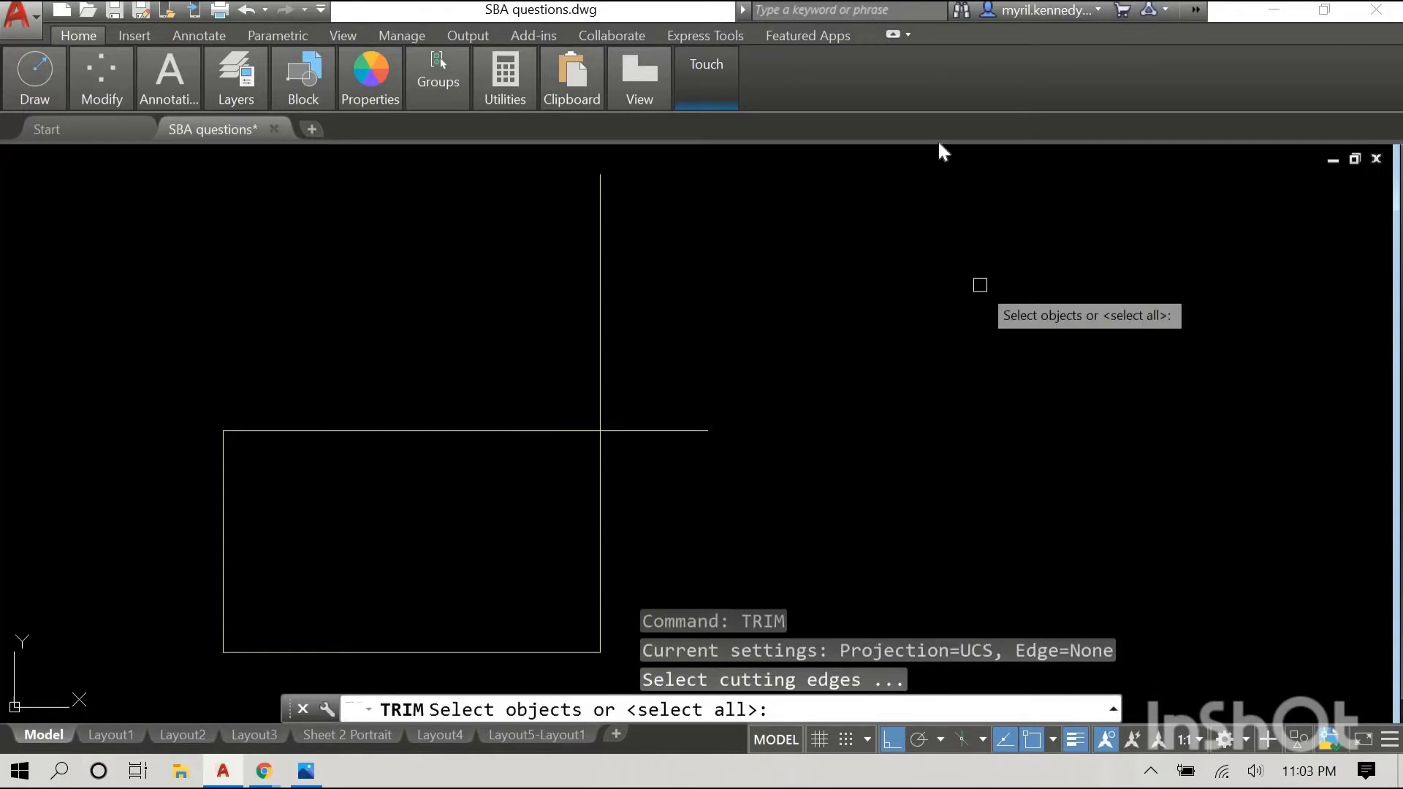
left_click(660, 432)
left_click(602, 330)
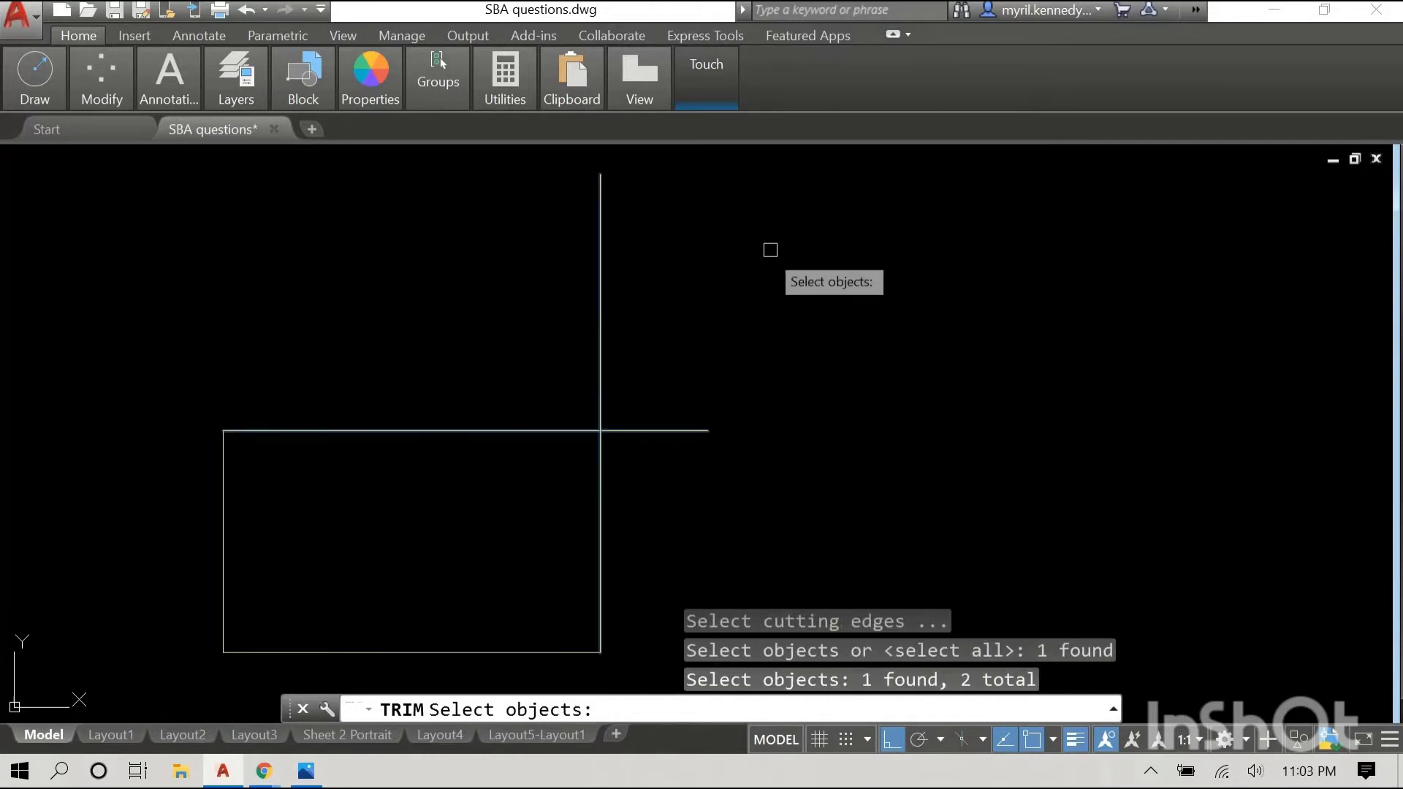
key("Return")
right_click(820, 241)
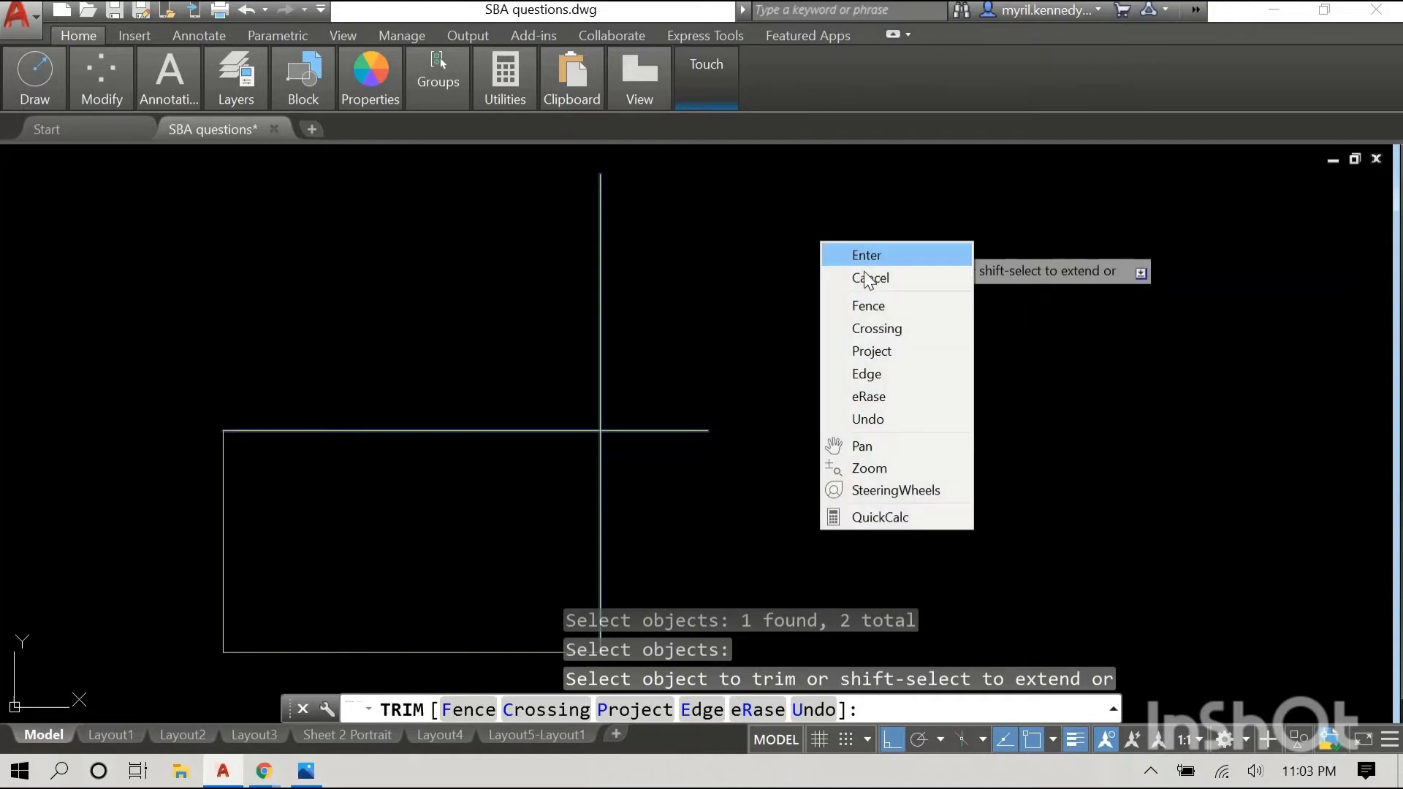
left_click(867, 281)
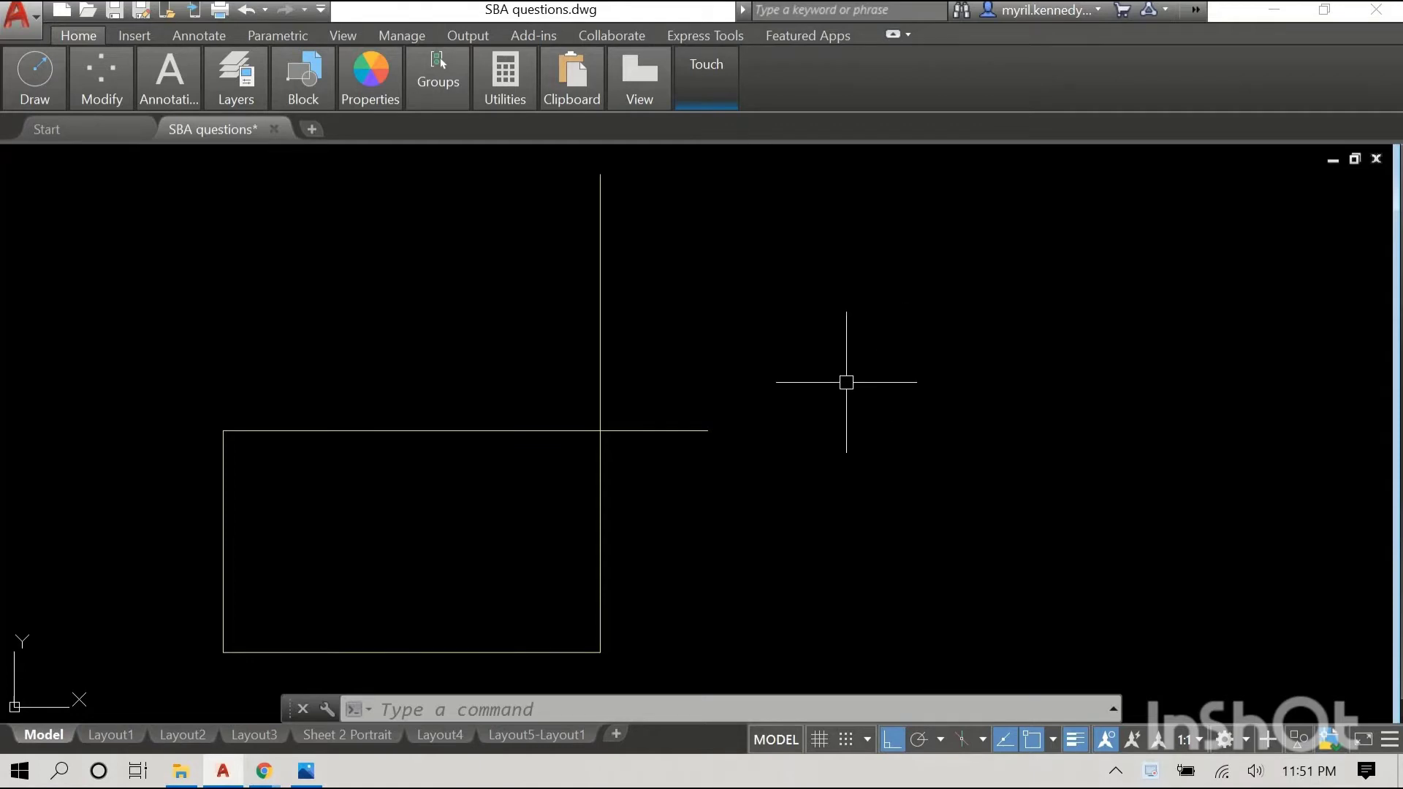
Step: Trim the part of the right vertical line above the rectangle, using the top horizontal line as the cutting edge
type("im")
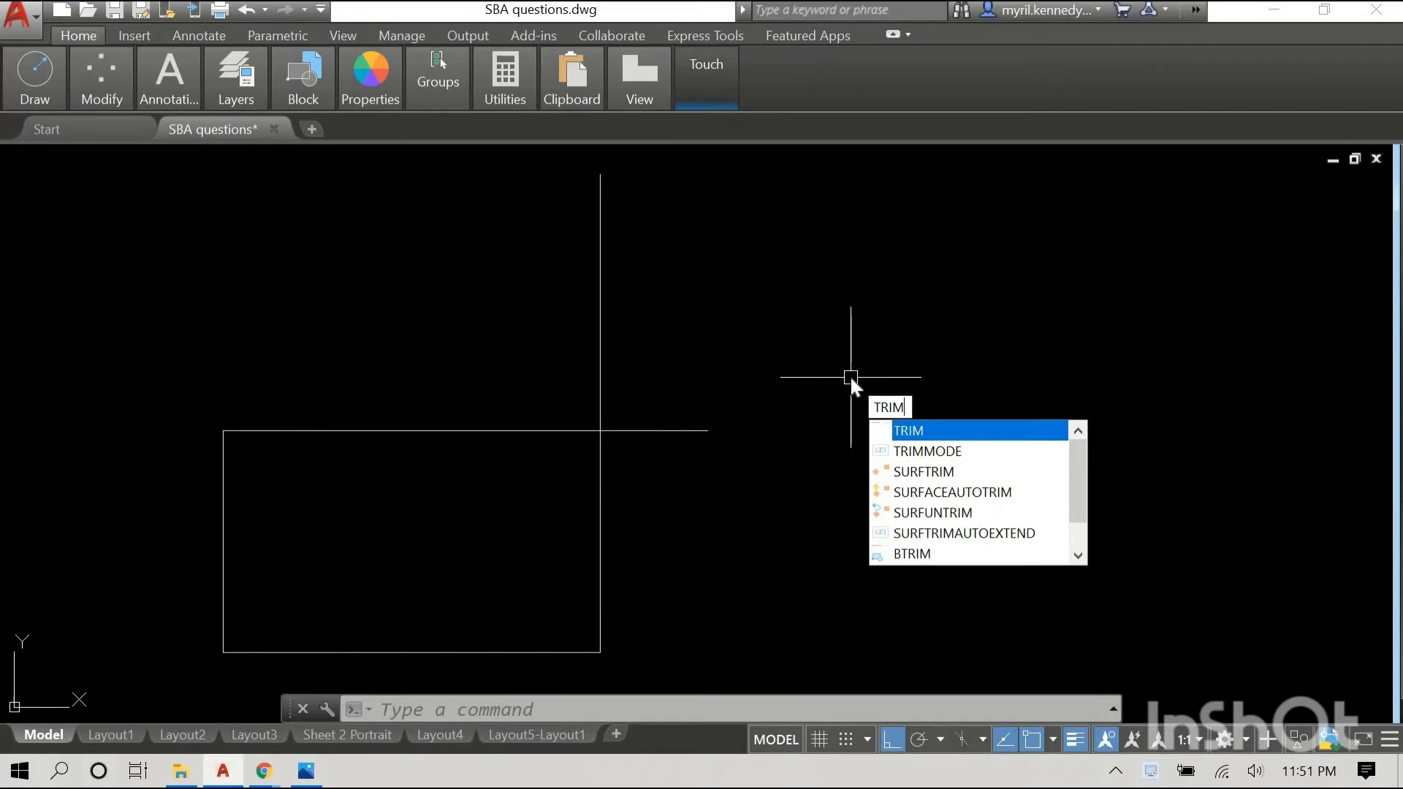
key("Return")
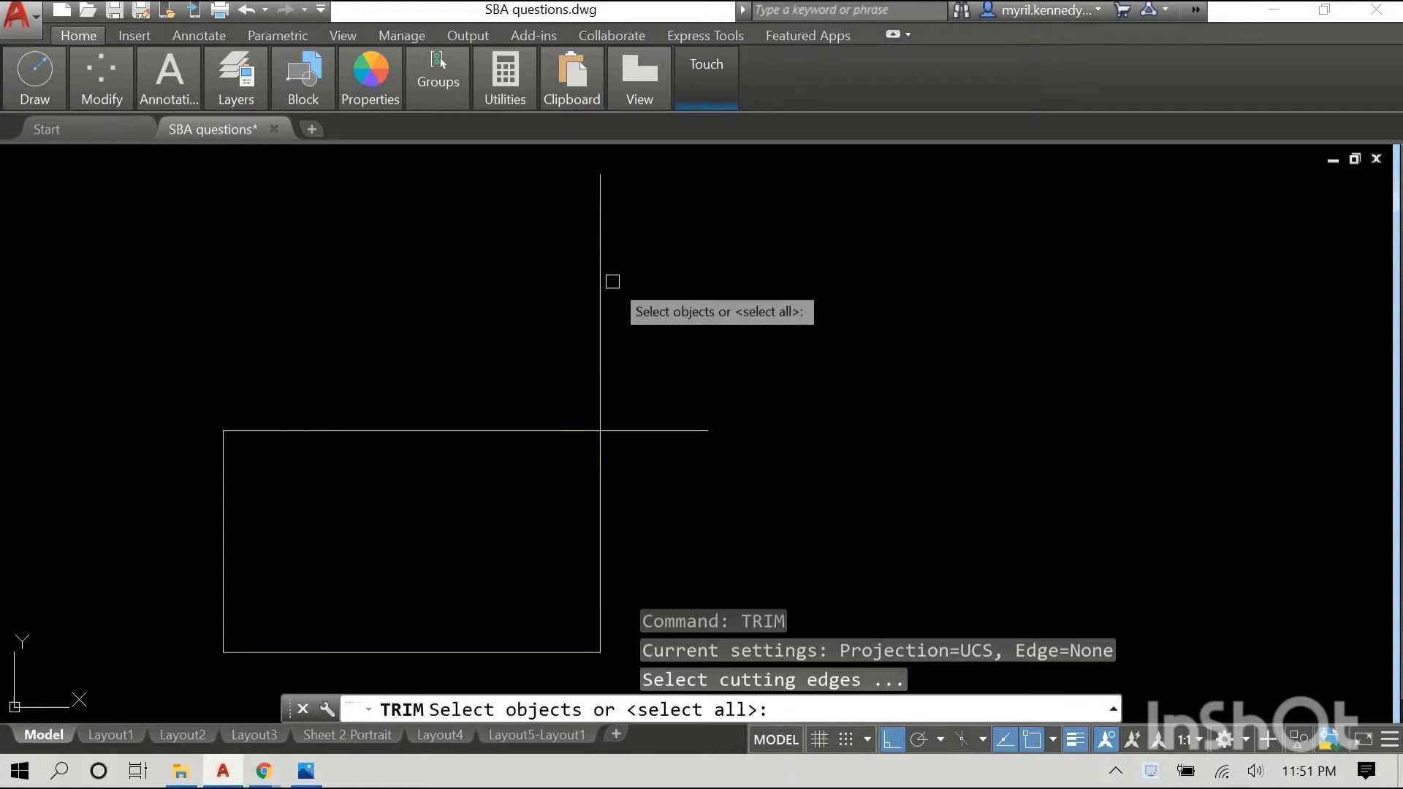
left_click(684, 431)
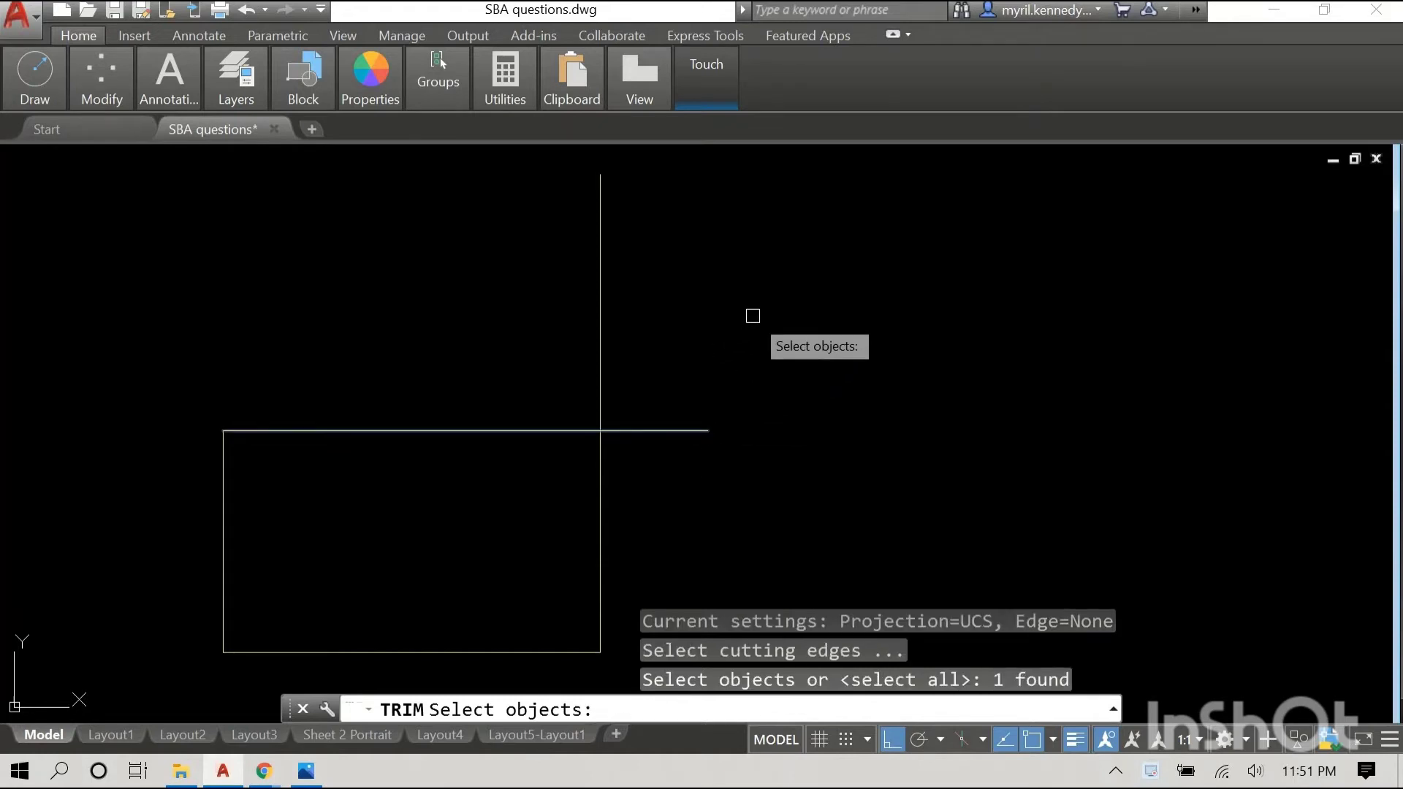
key("Return")
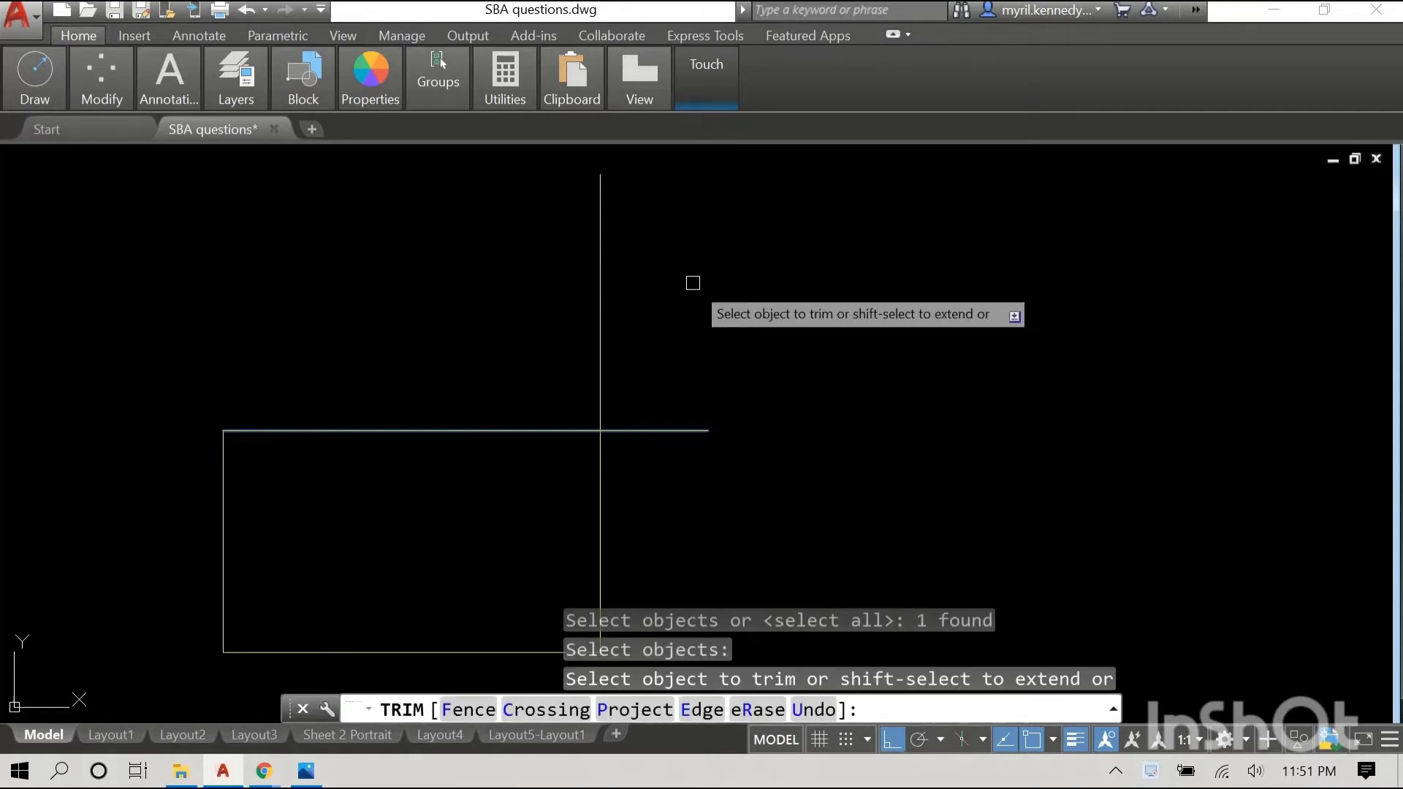
left_click(605, 261)
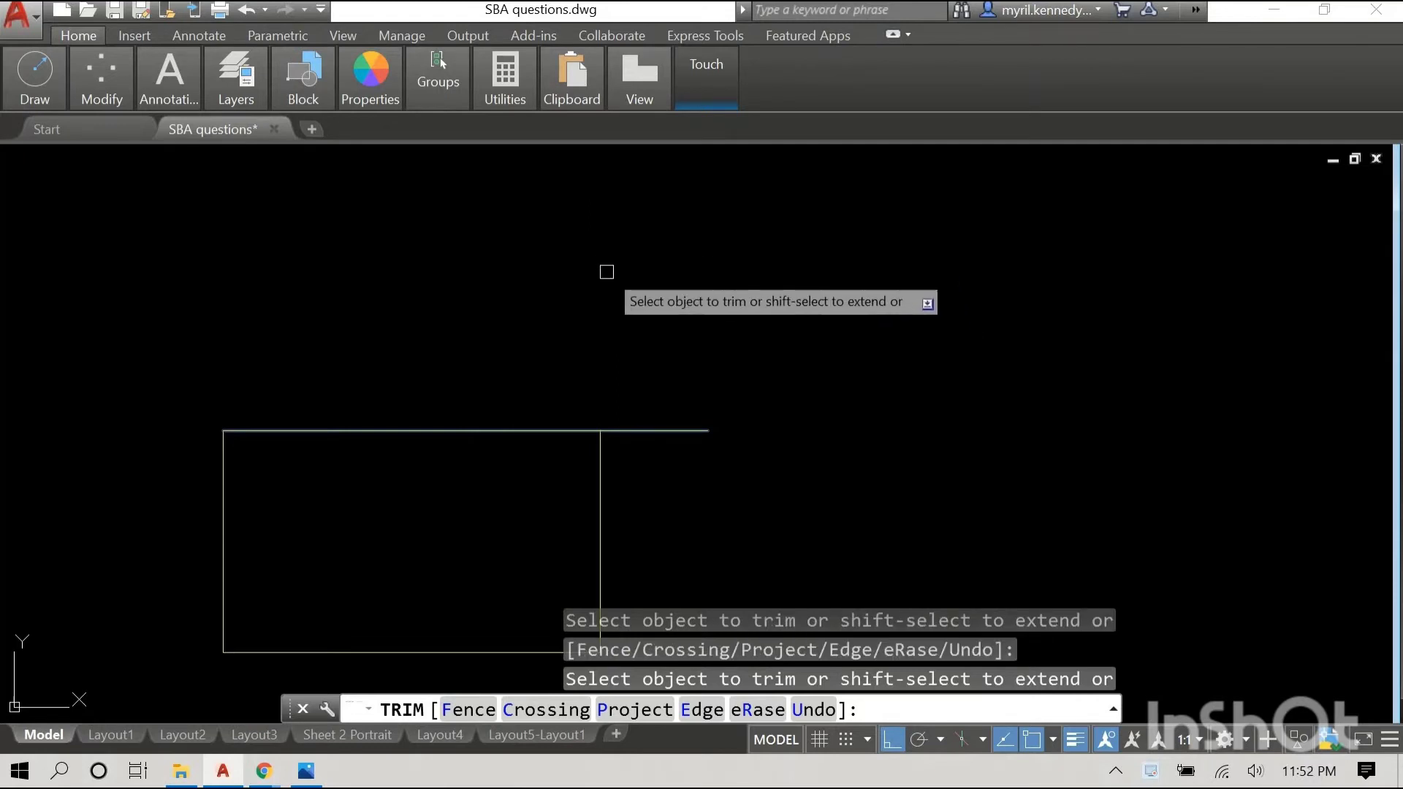
right_click(804, 254)
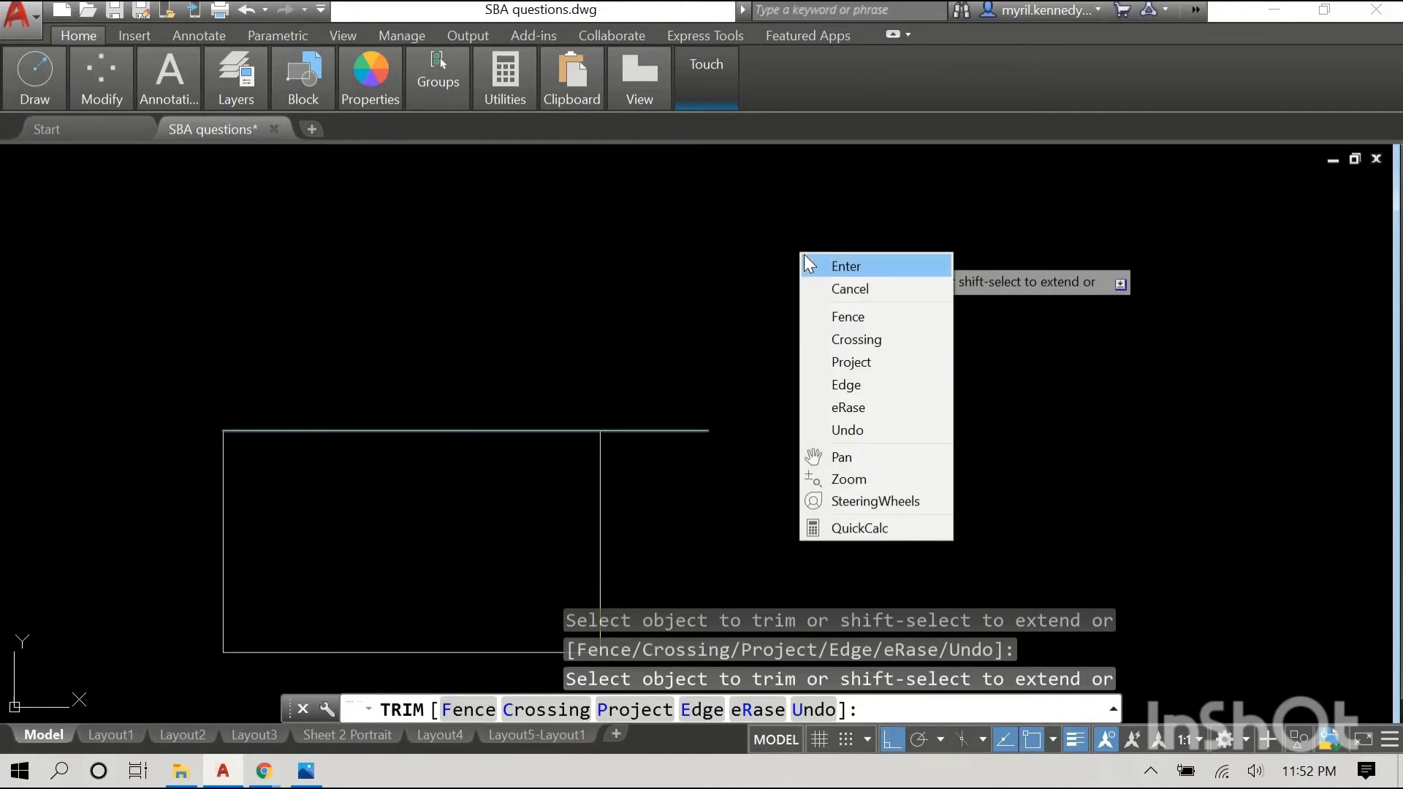
left_click(829, 266)
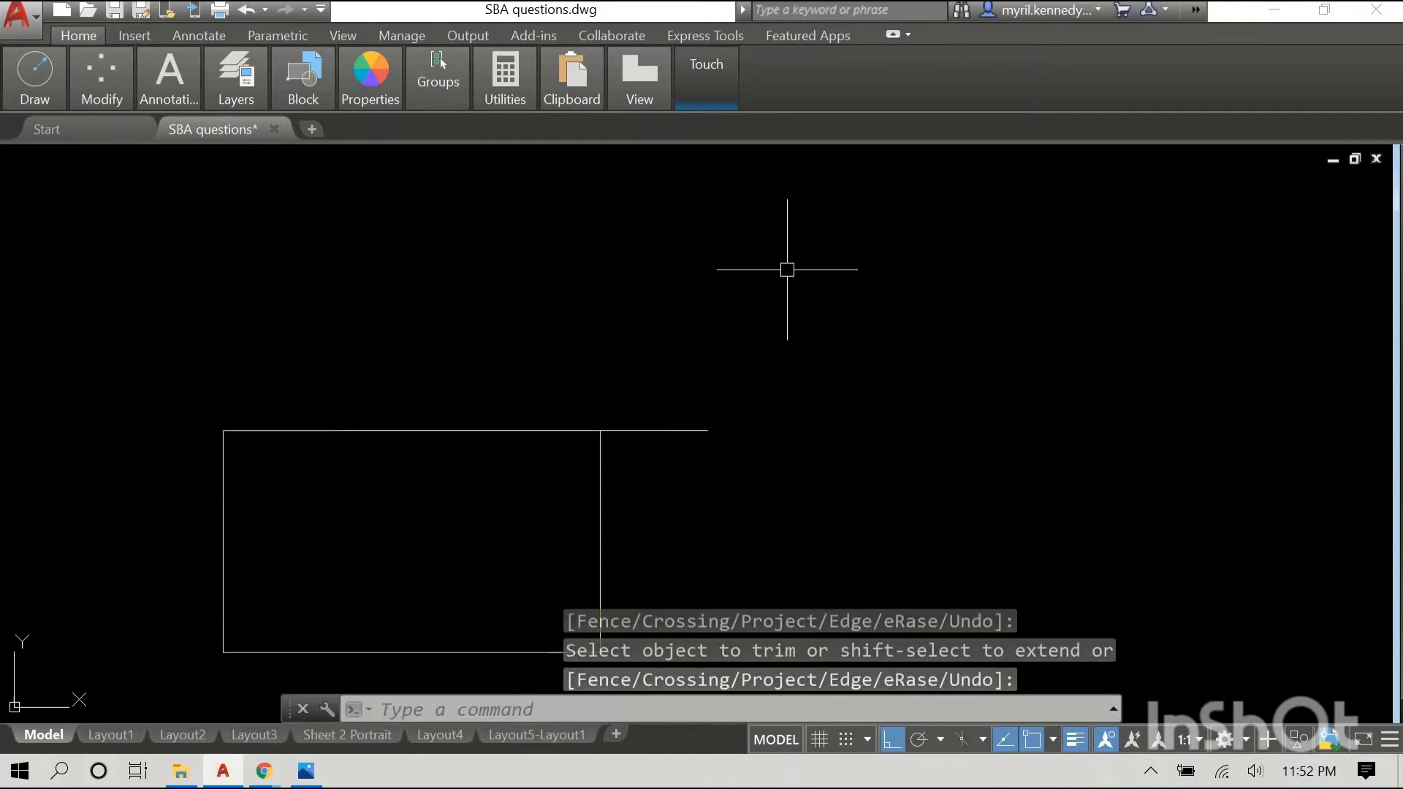
Step: Trim the part of the top line extending beyond the rectangle, using the right vertical line as the cutting edge
right_click(856, 270)
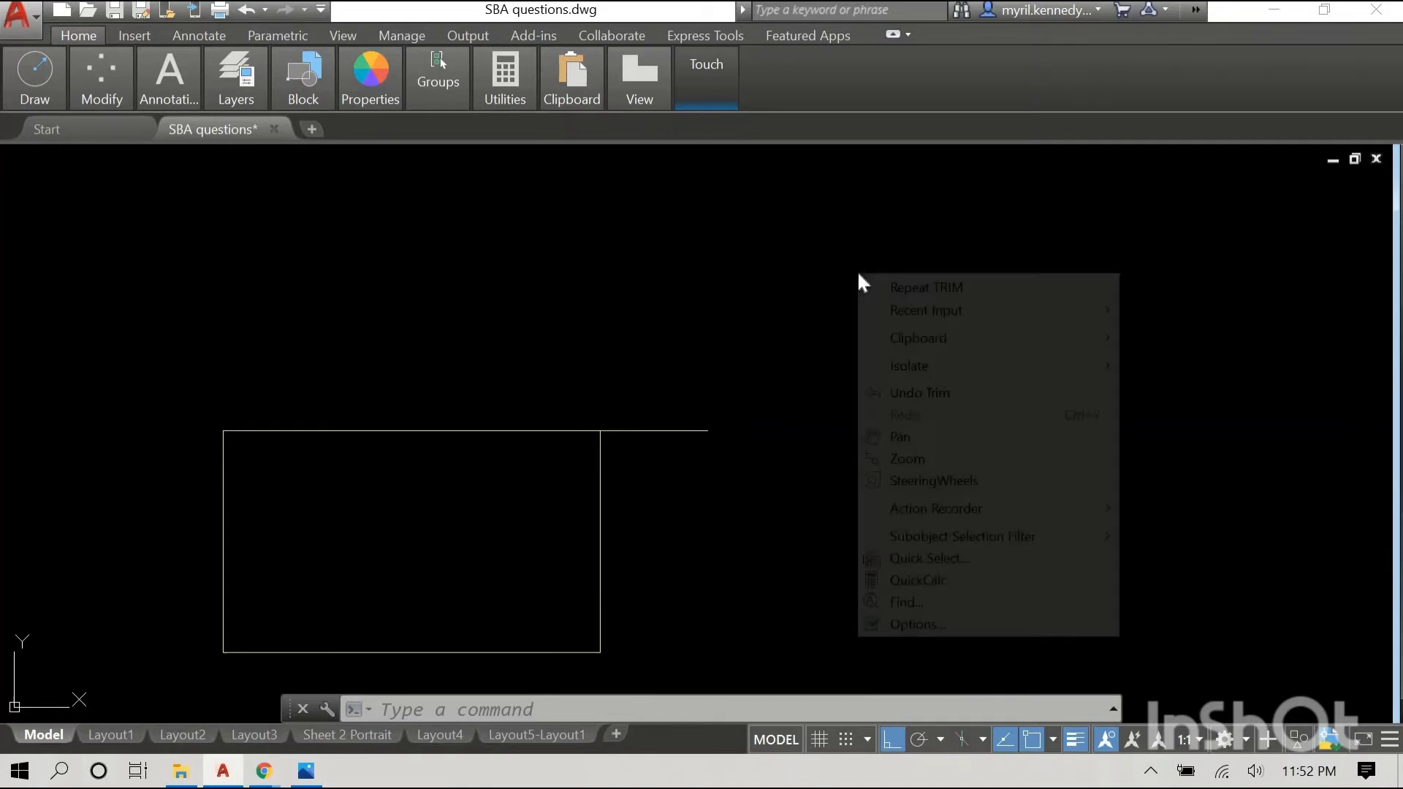
left_click(896, 287)
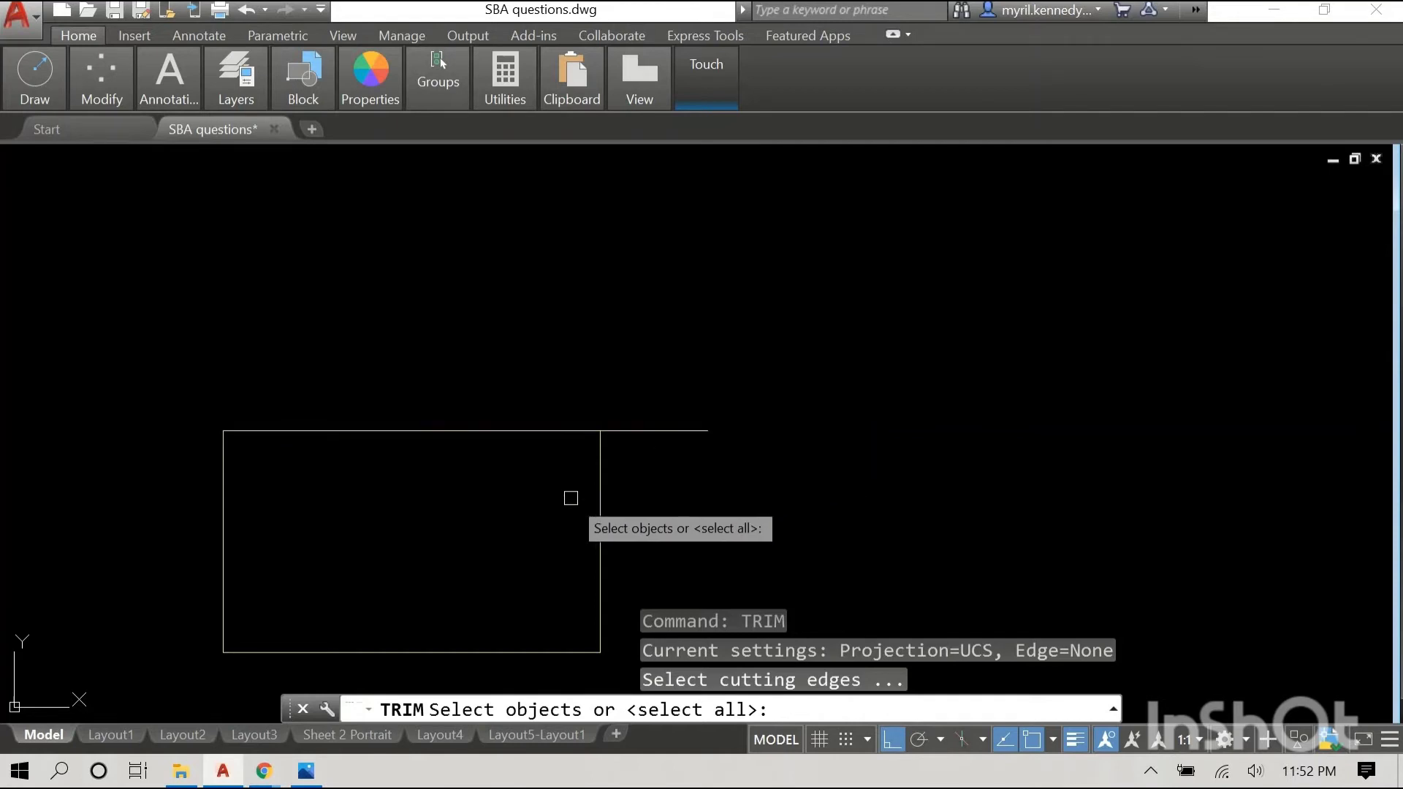
left_click(601, 489)
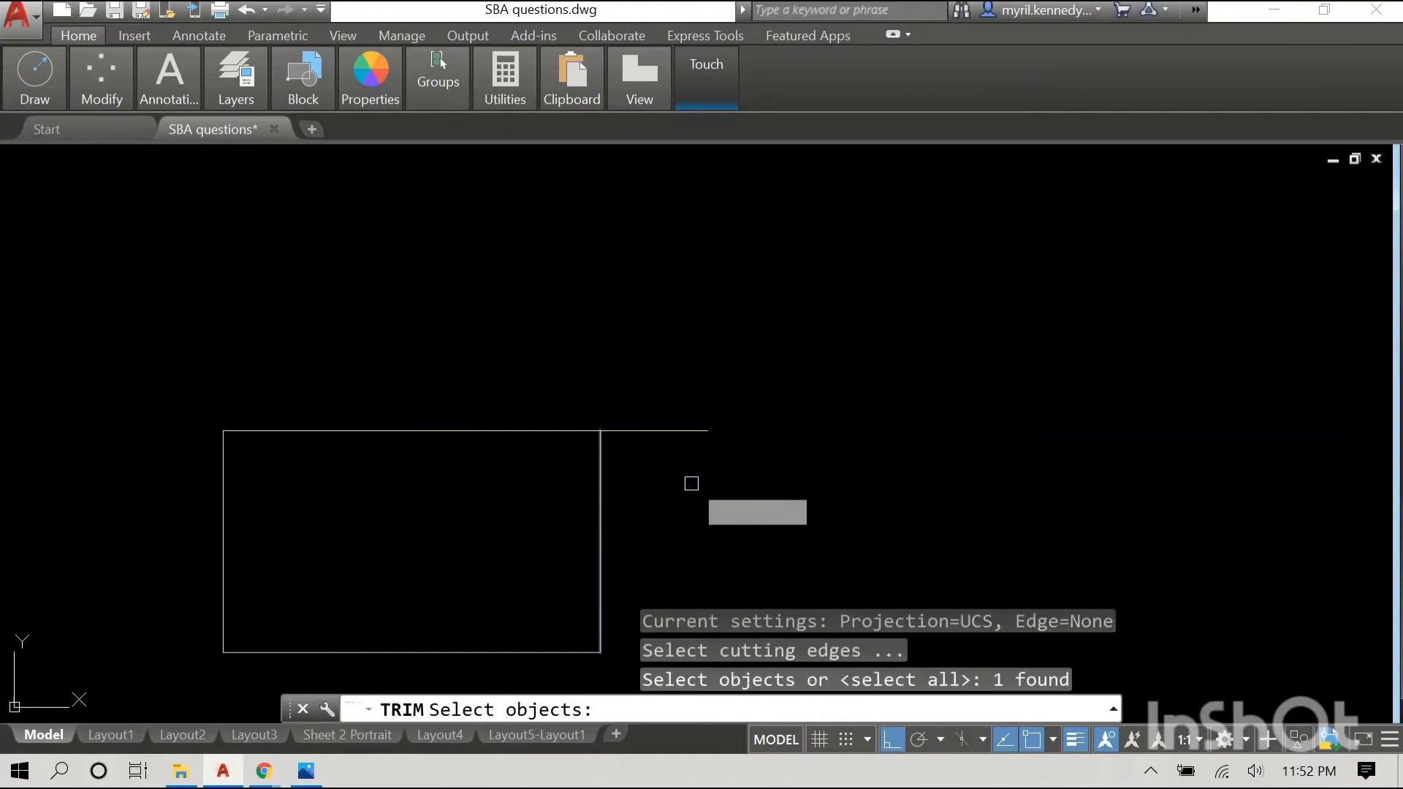
key("Return")
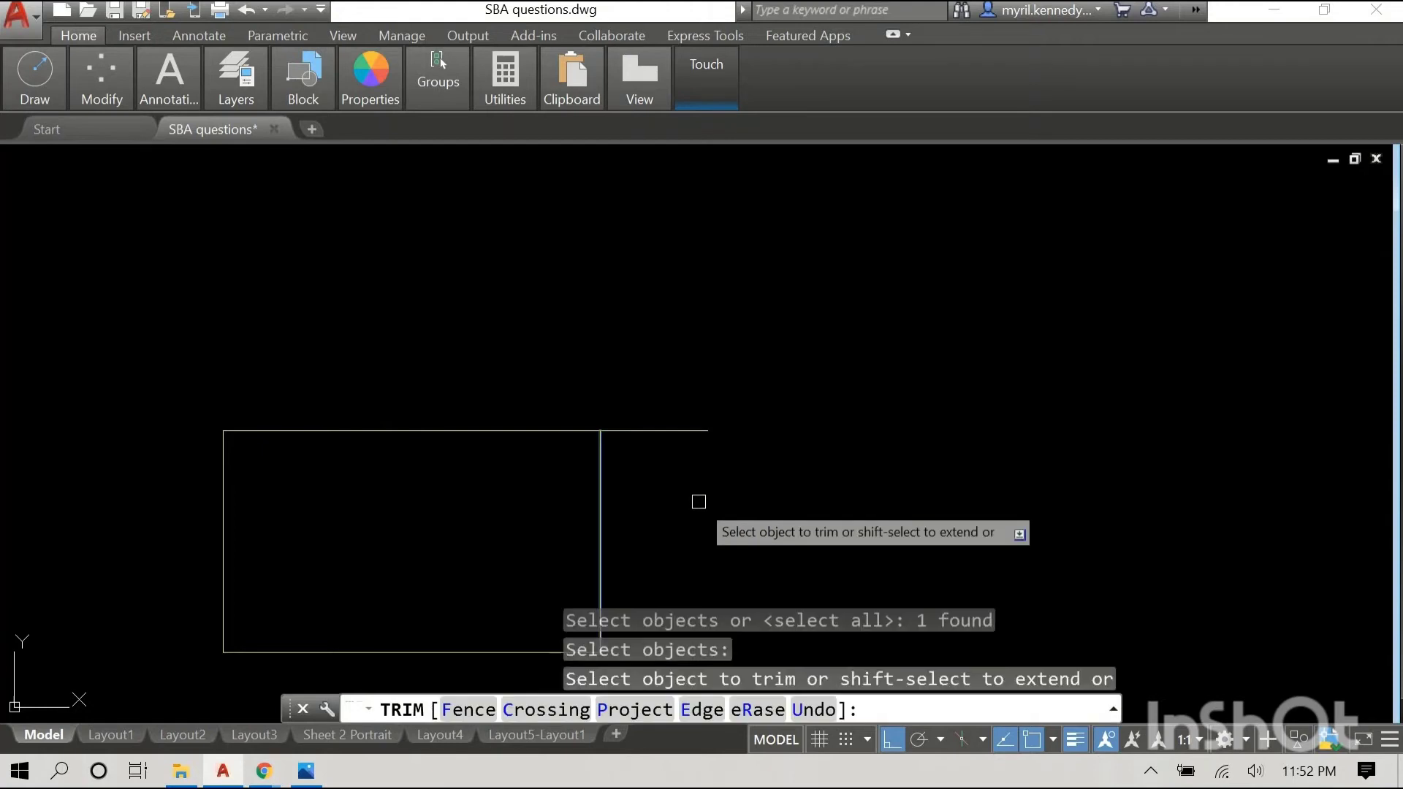
left_click(684, 433)
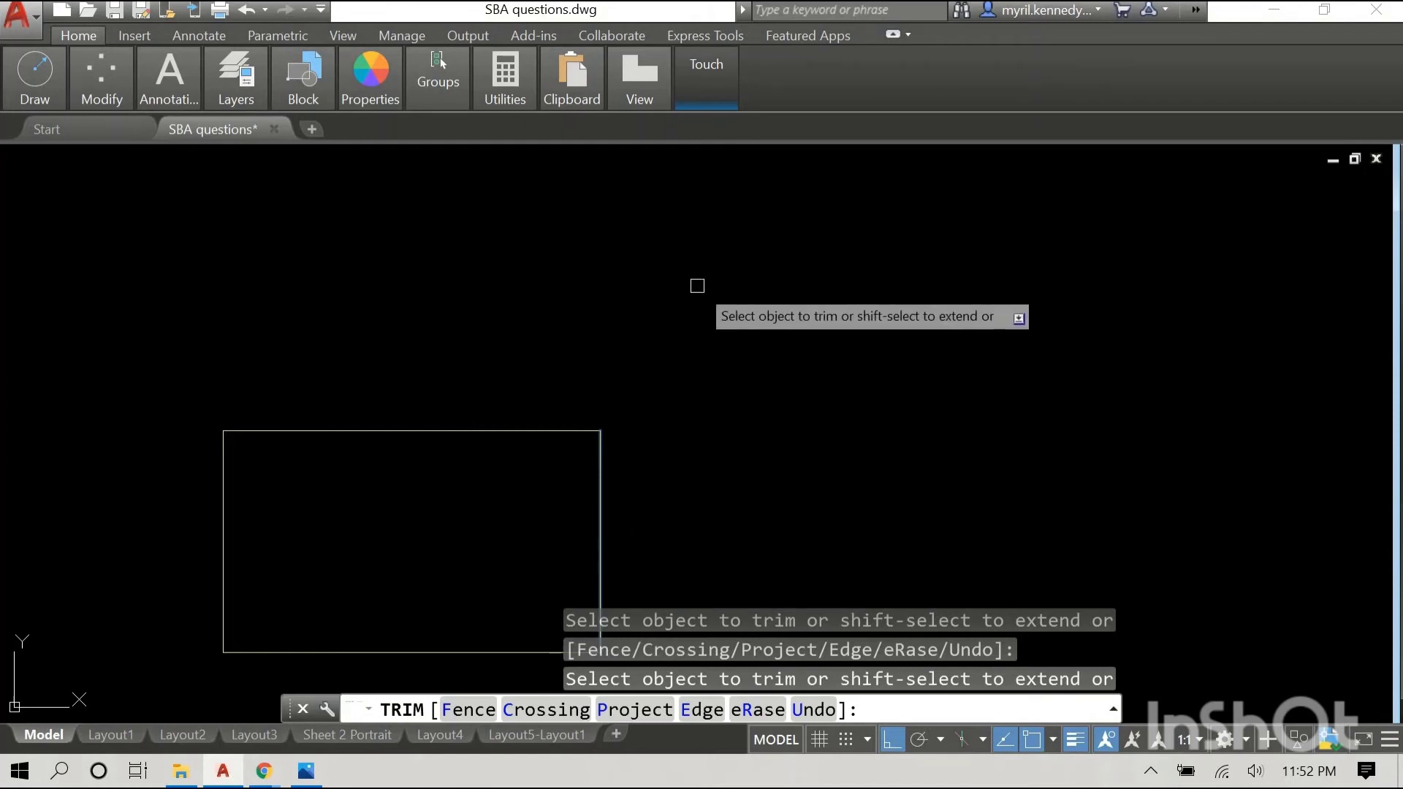
right_click(714, 303)
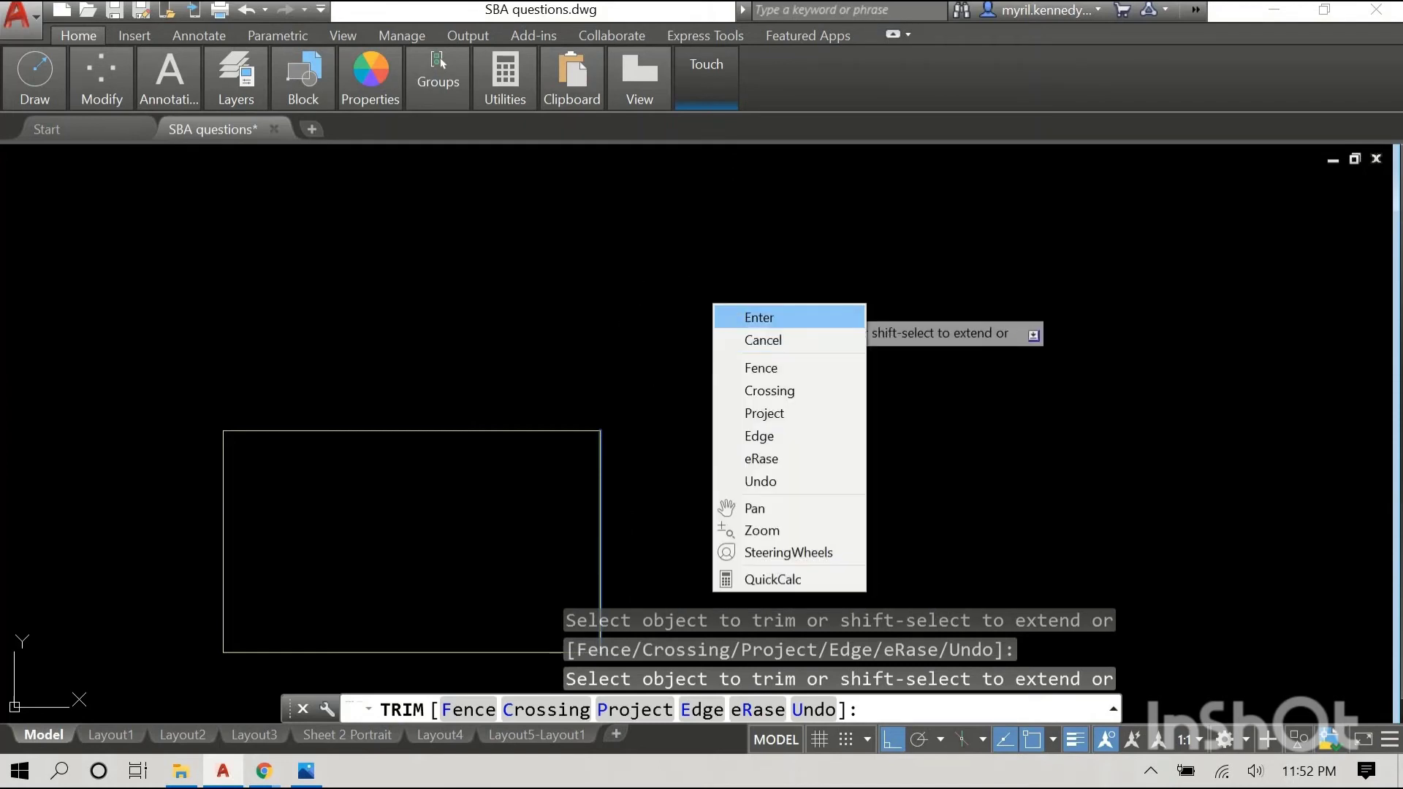
left_click(759, 317)
Step: Draw a horizontal line about 16,000 units long extending rightward from the rectangle's top-right corner
mouse_move(645, 313)
middle_mouse_down()
mouse_move(903, 195)
mouse_move(739, 226)
middle_mouse_up()
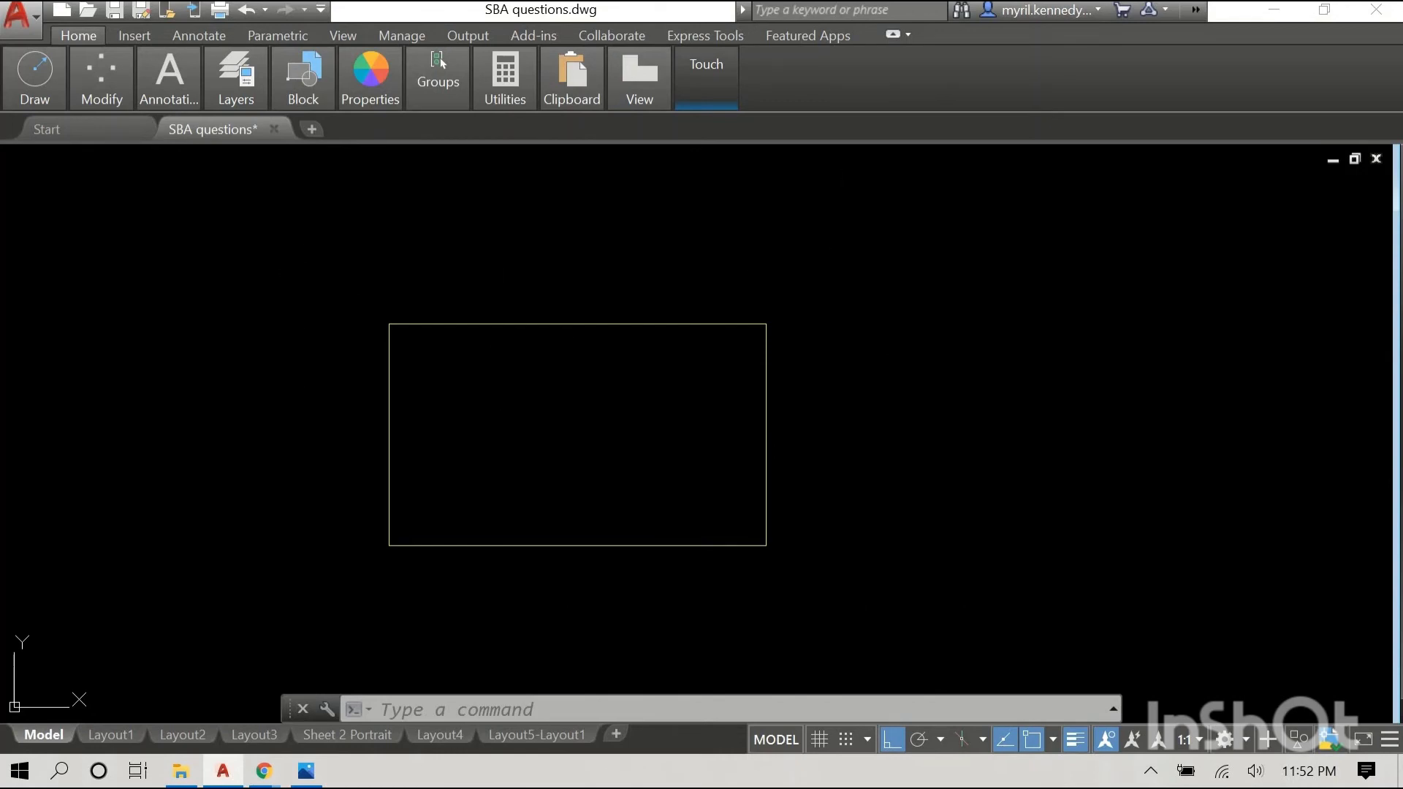
key("Return")
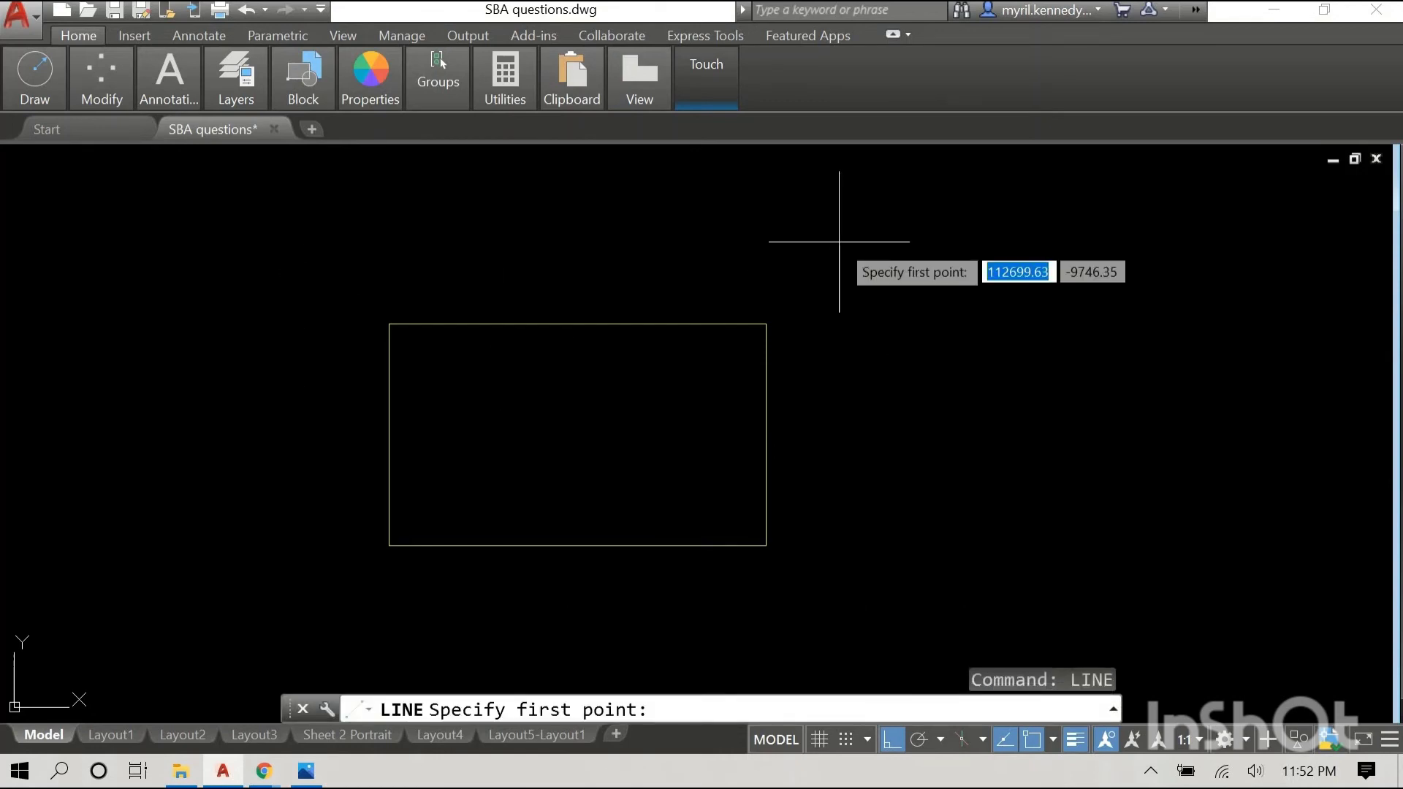
left_click(766, 324)
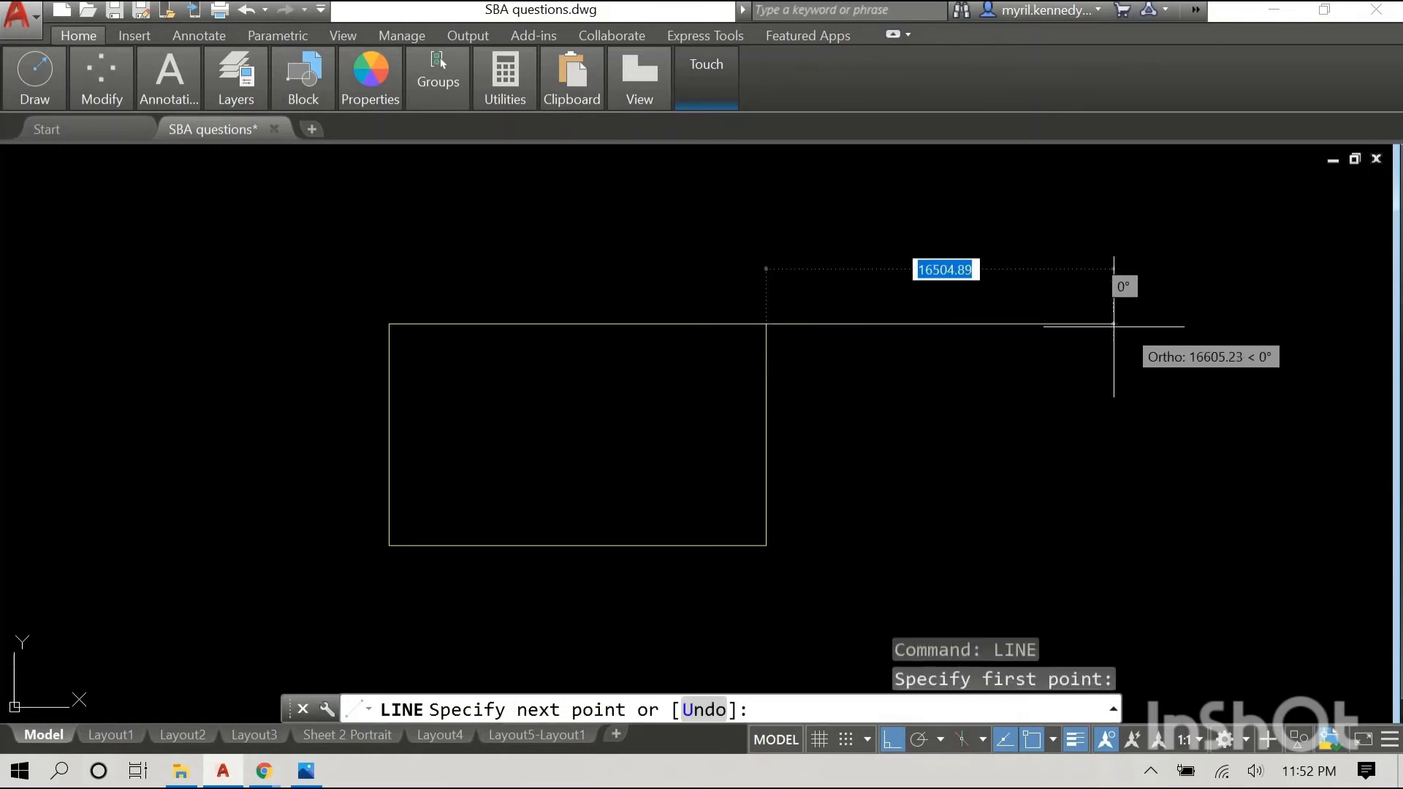
right_click(1128, 371)
left_click(1144, 382)
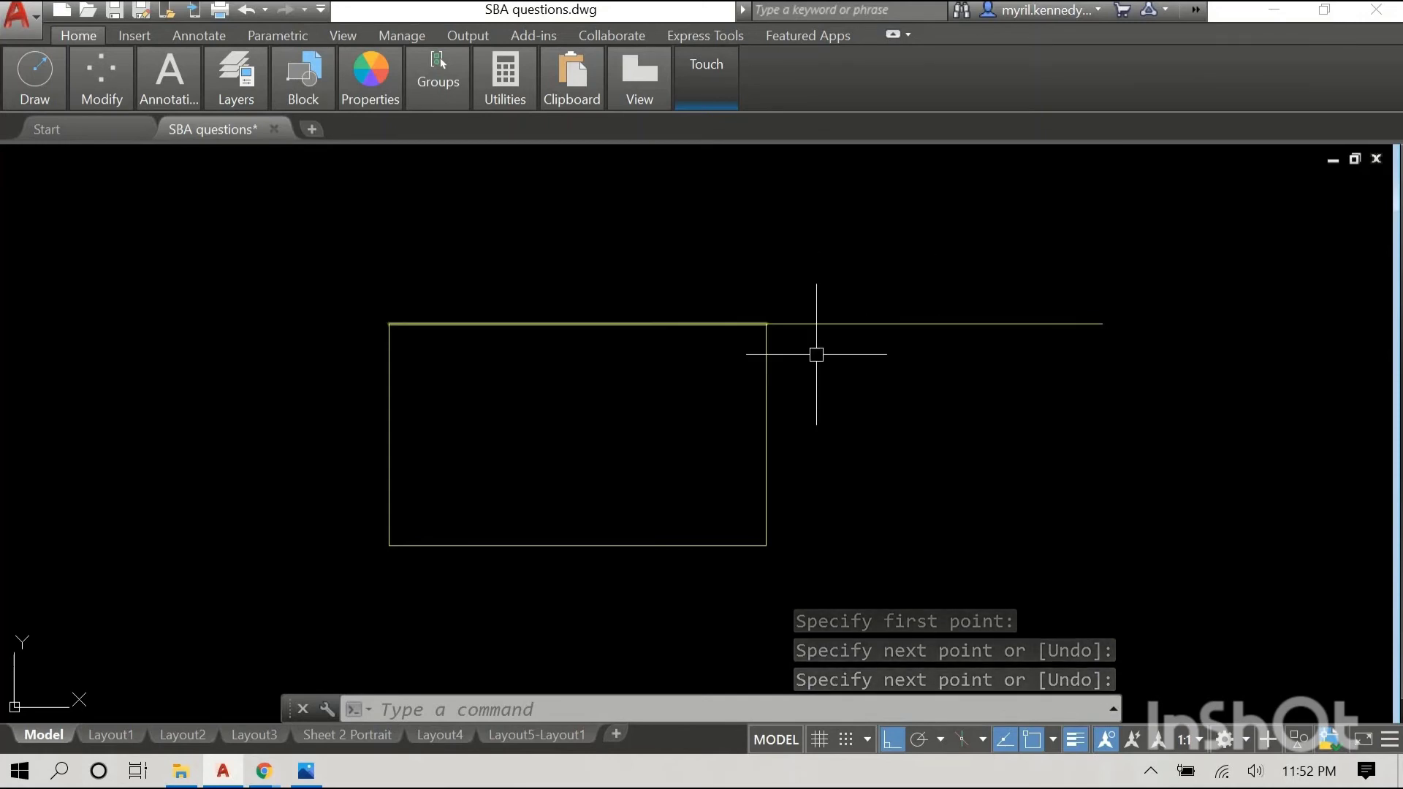
type("trim")
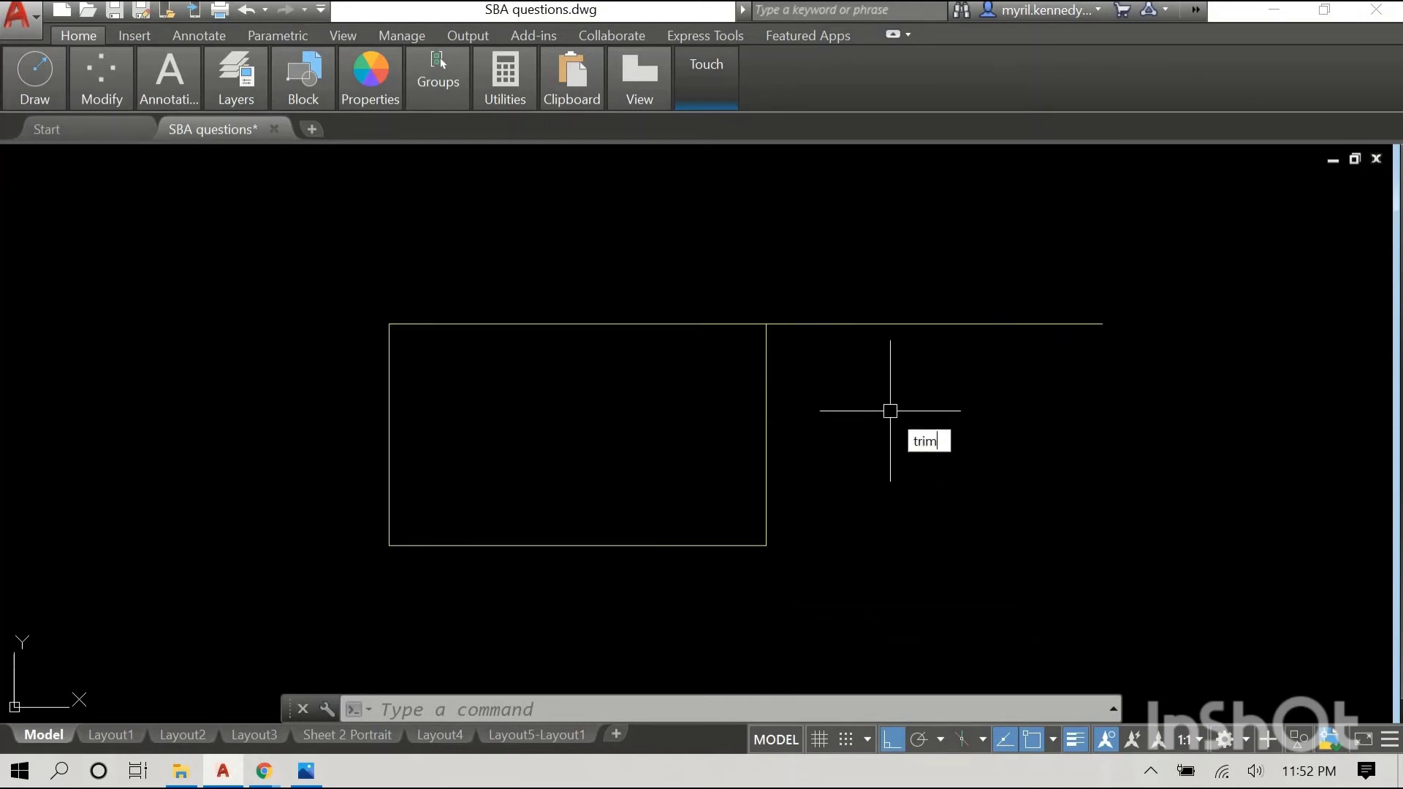
key("Return")
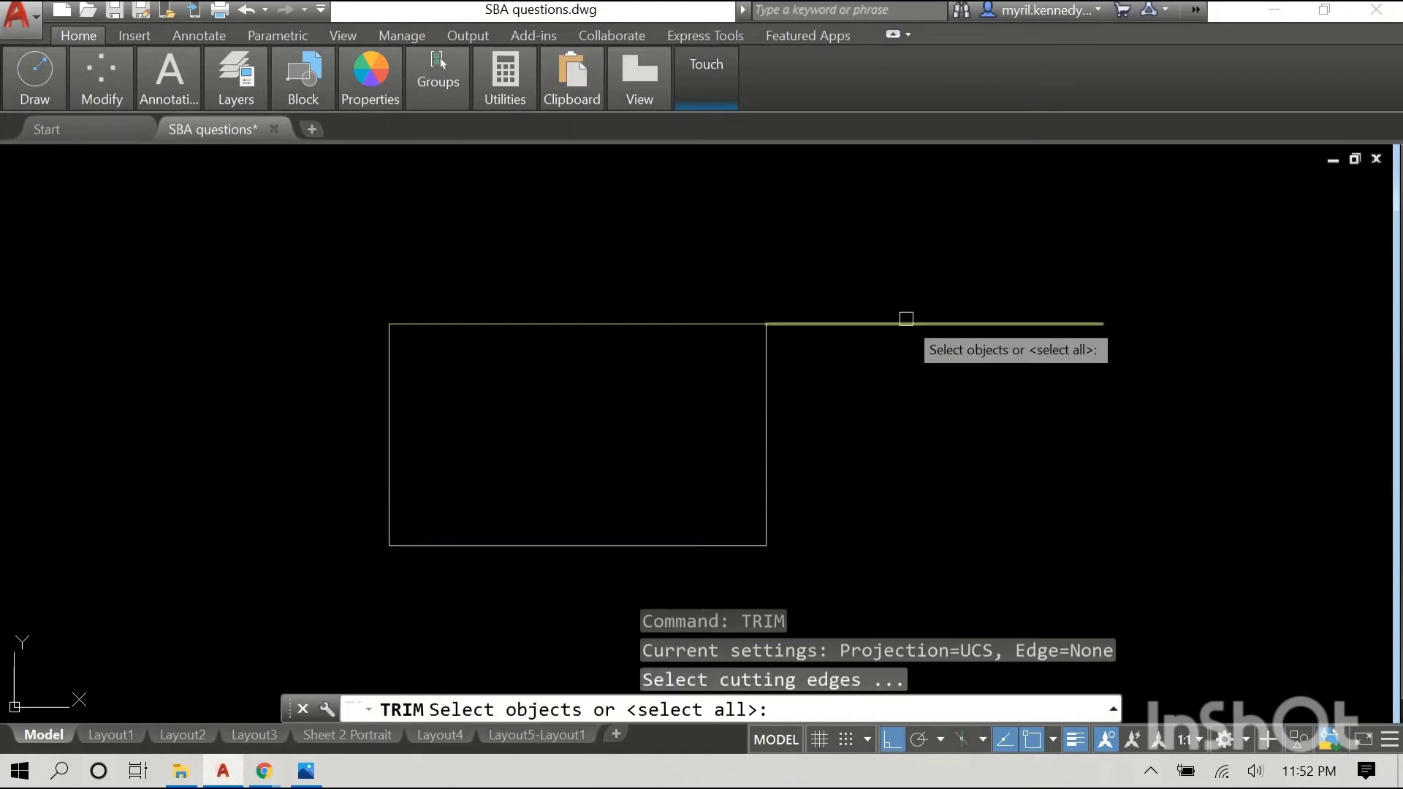
left_click(767, 384)
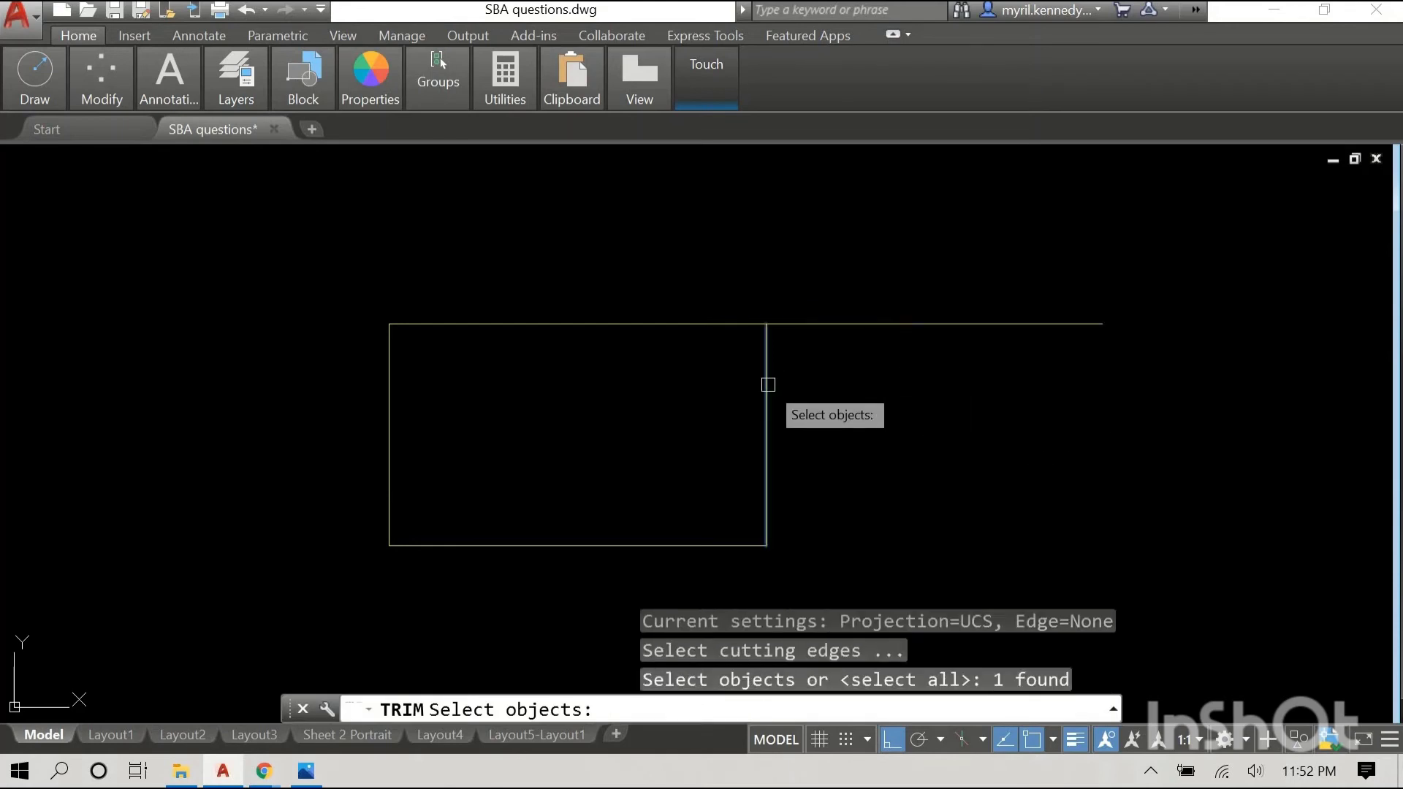
key("Return")
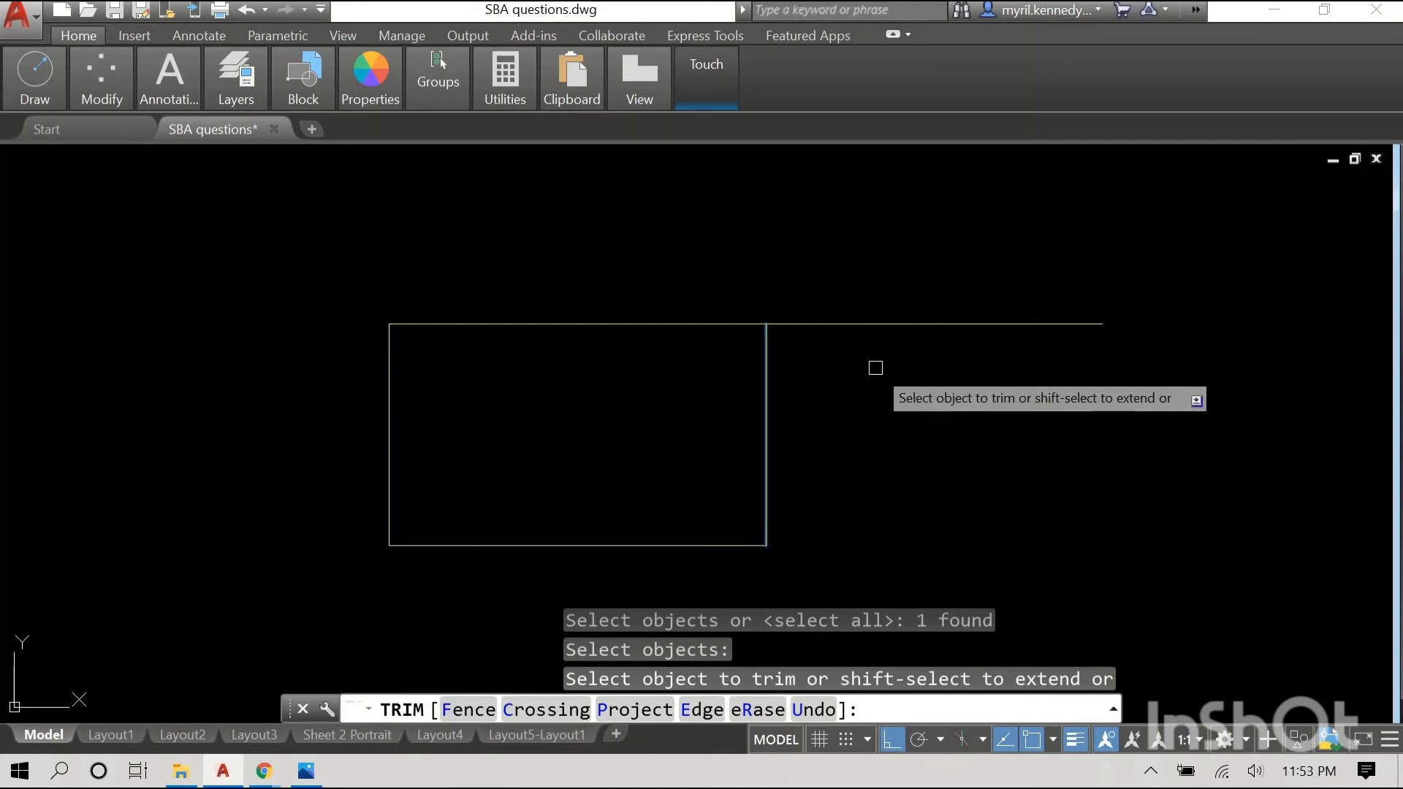
right_click(859, 388)
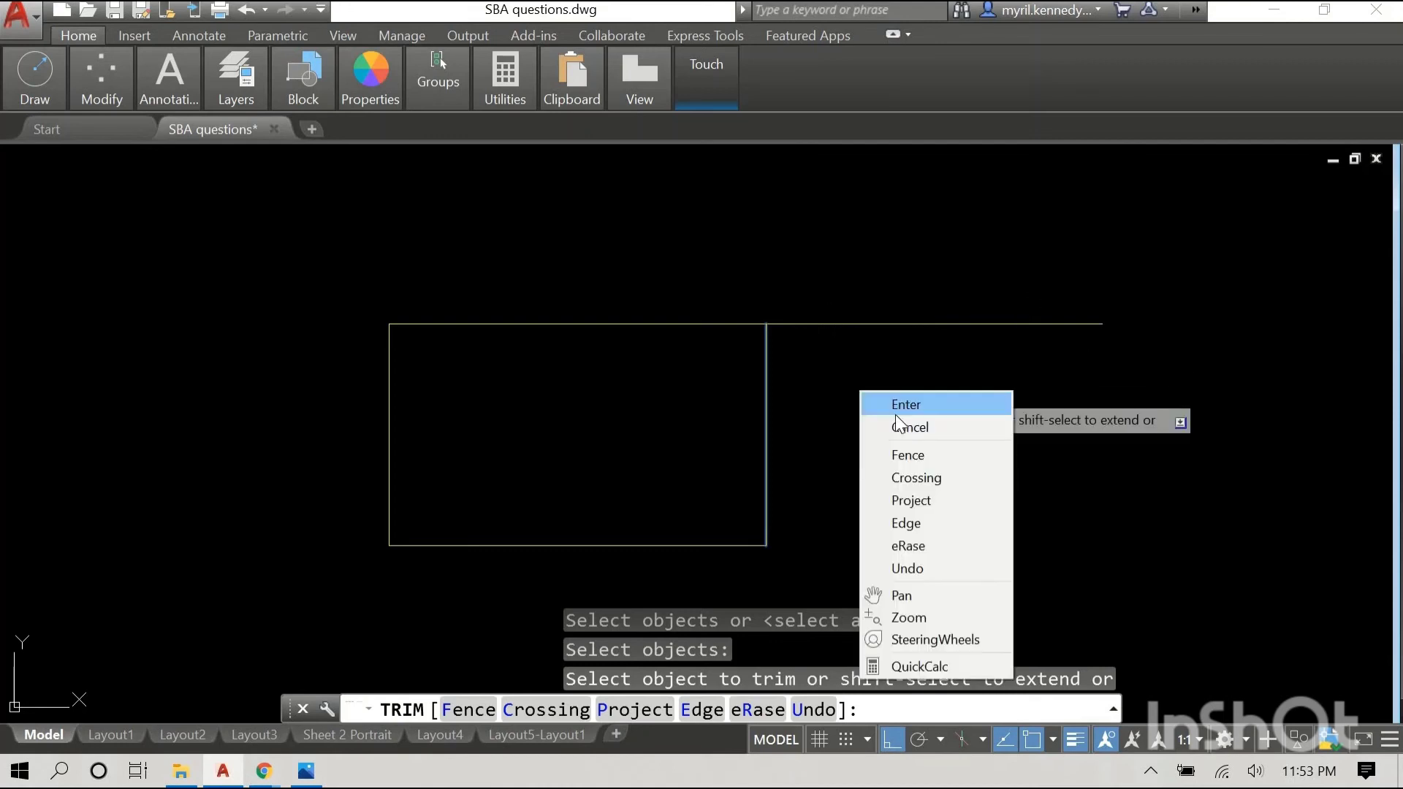
left_click(900, 430)
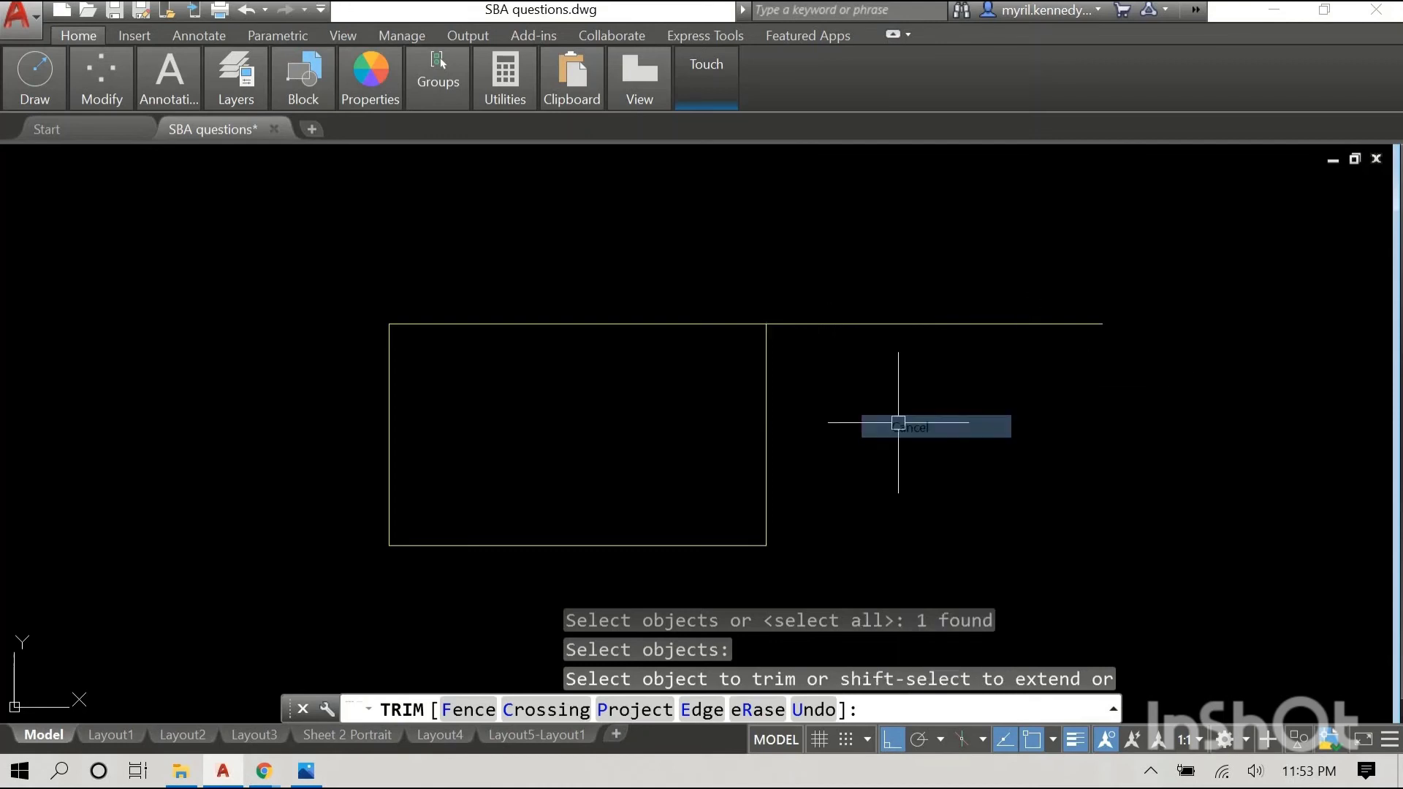
Step: Erase the separate horizontal line beyond the rectangle and lengthen the rectangle's own top line horizontally past its top-right corner
left_click(822, 324)
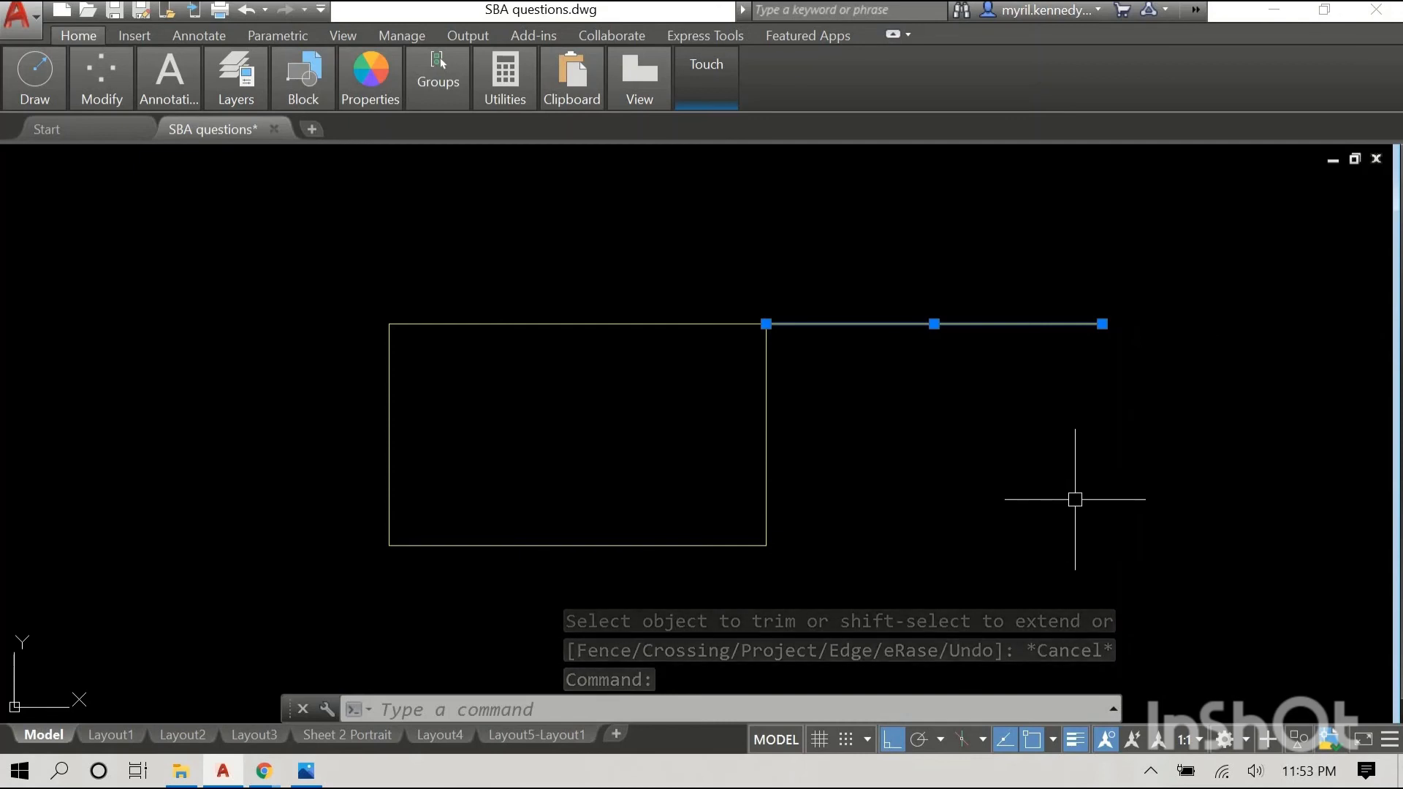
key("Delete")
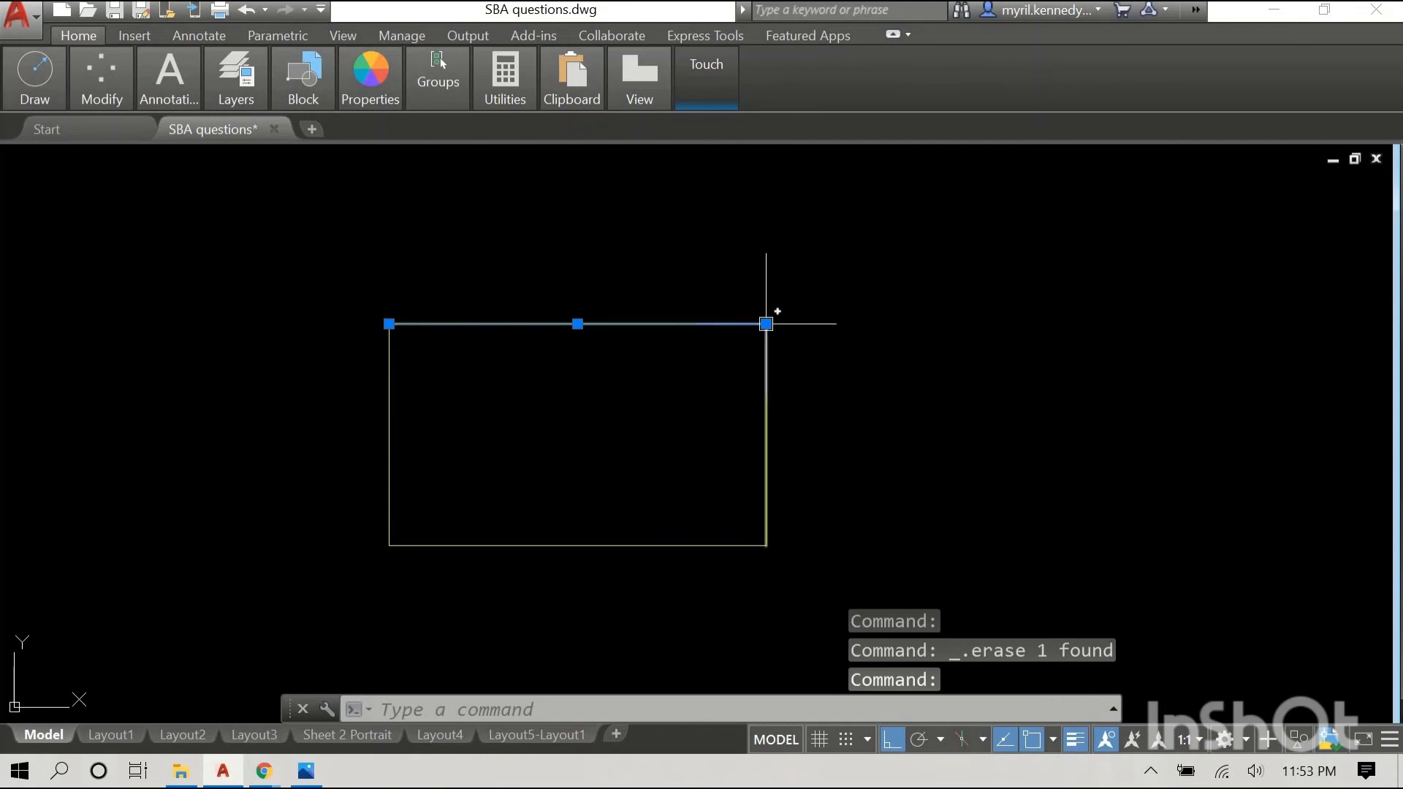
mouse_move(767, 325)
left_click(807, 378)
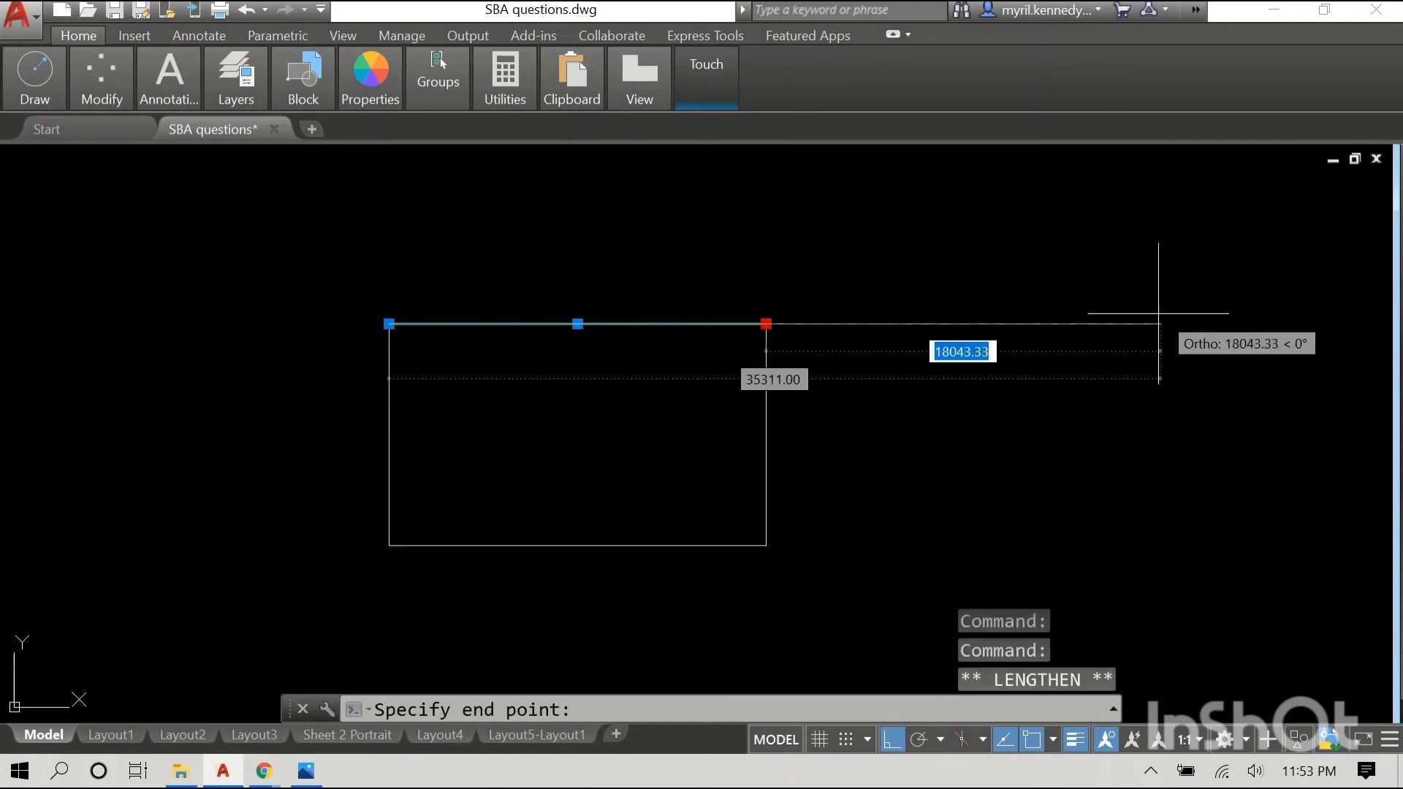
left_click(1131, 330)
right_click(1120, 383)
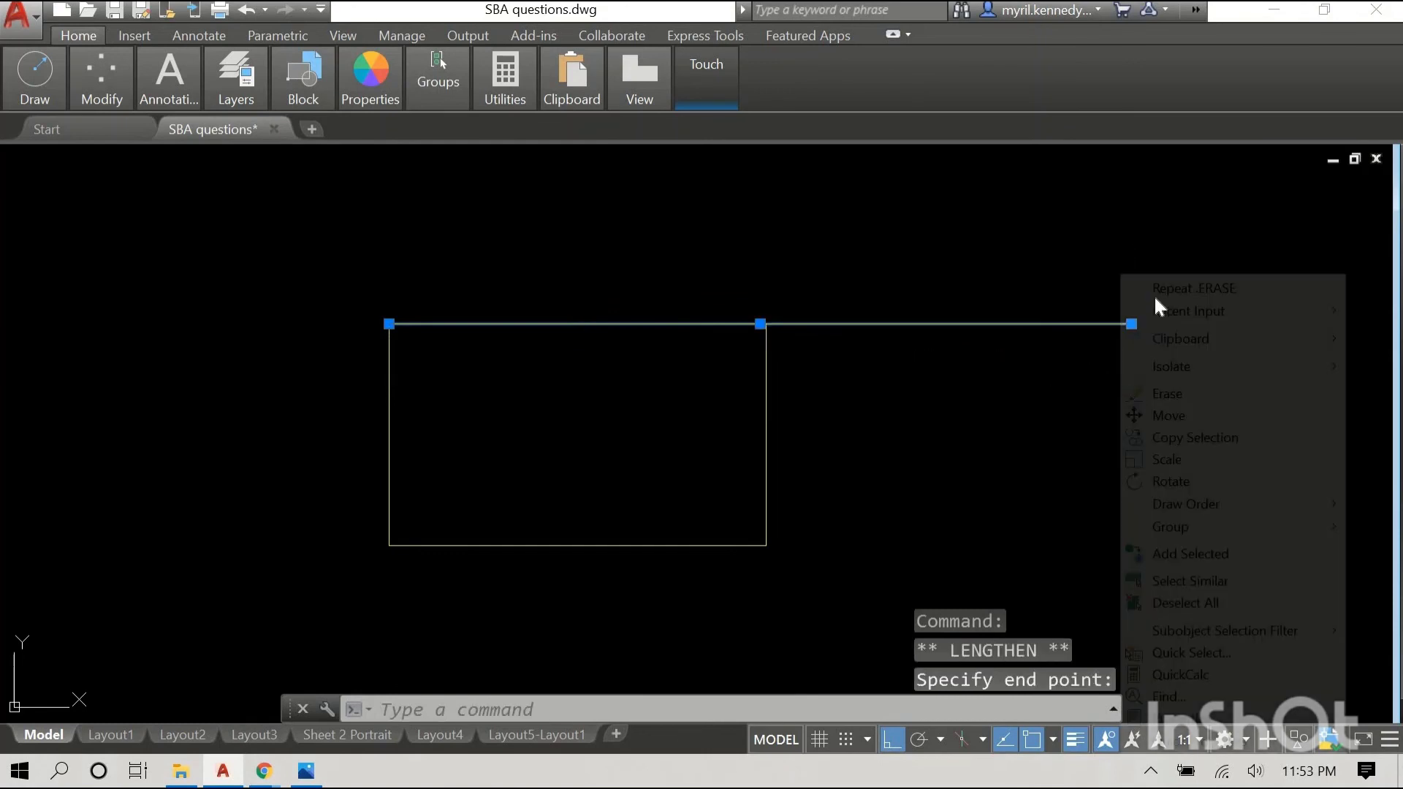
left_click(1051, 371)
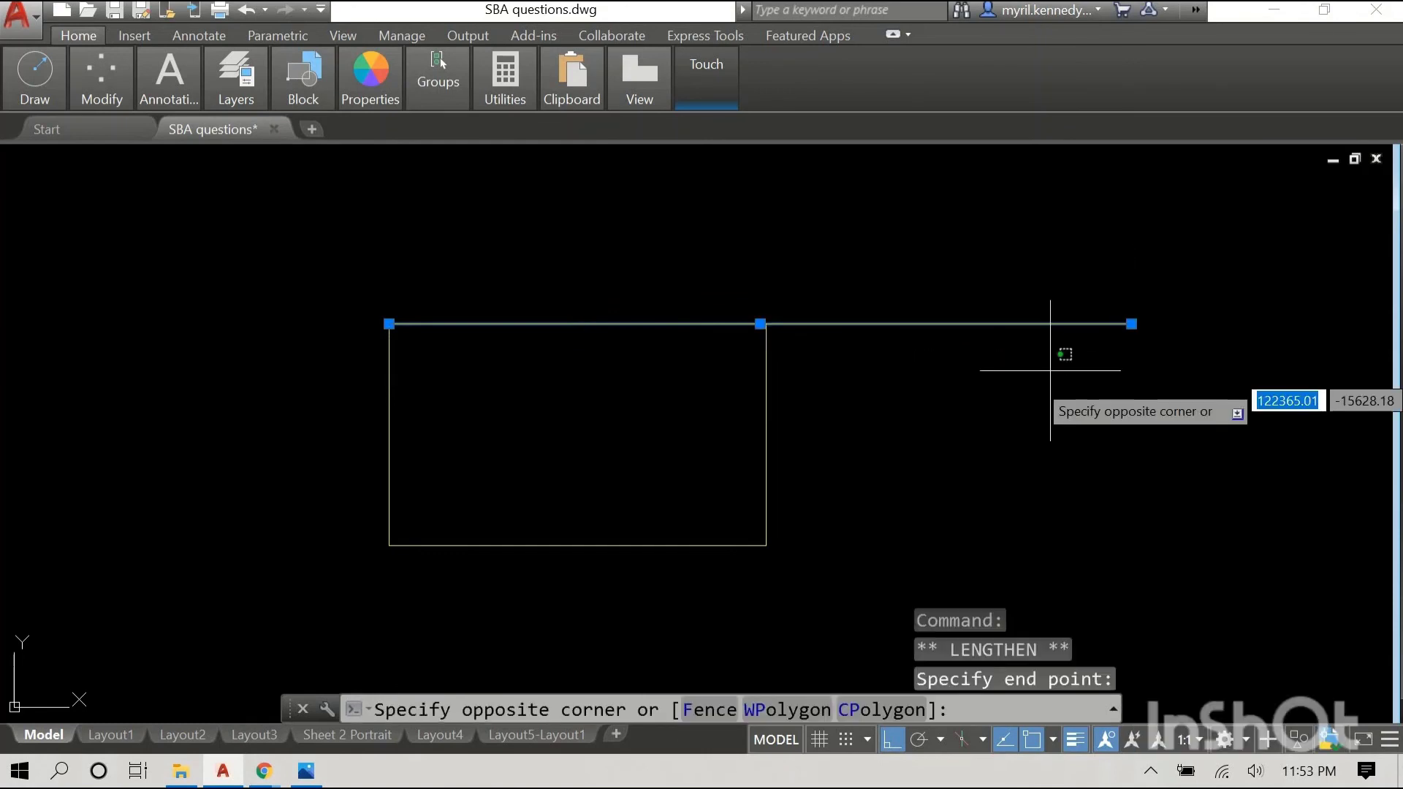
left_click(1027, 412)
right_click(1029, 403)
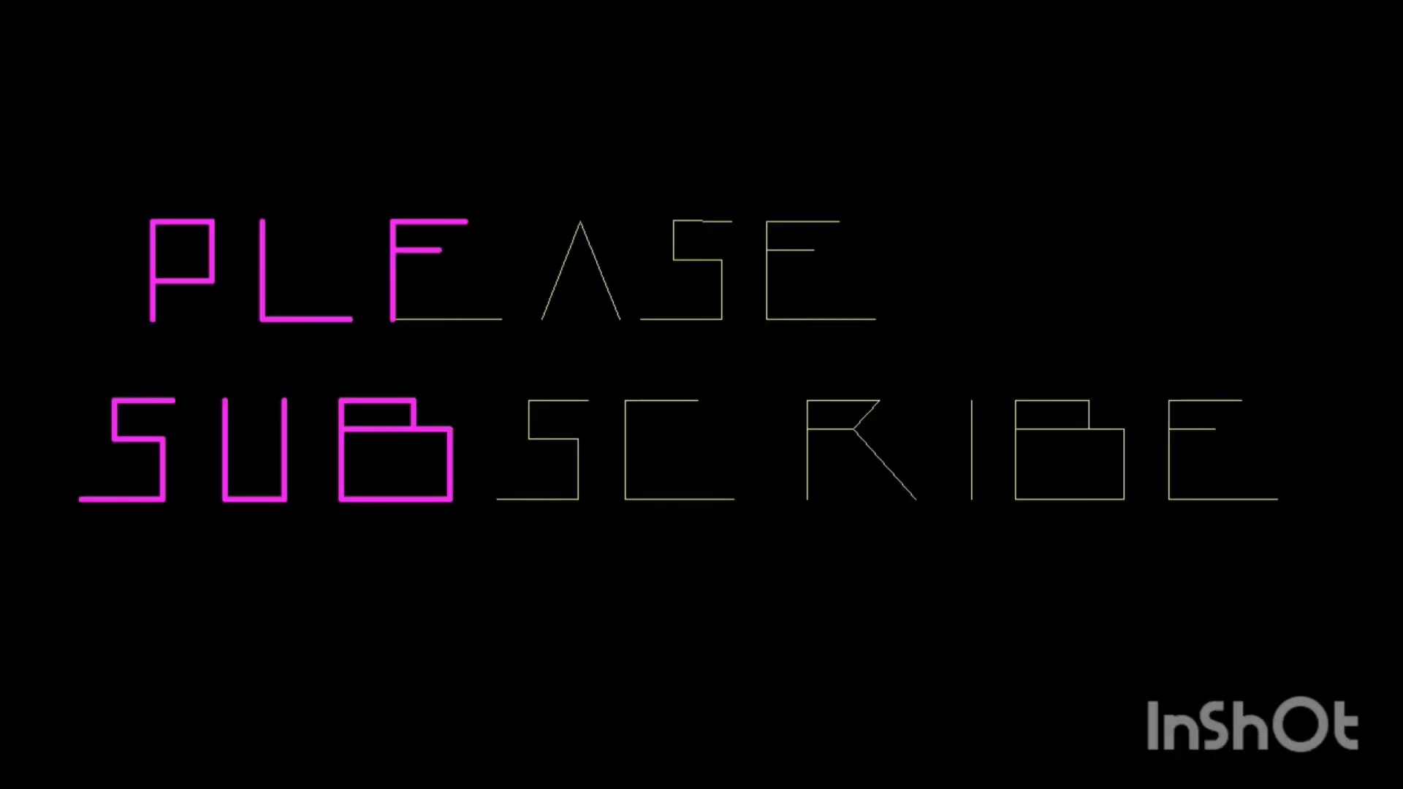
Step: Select all the lines forming the PLEASE SUBSCRIBE lettering with a selection window and erase them
left_click(37, 110)
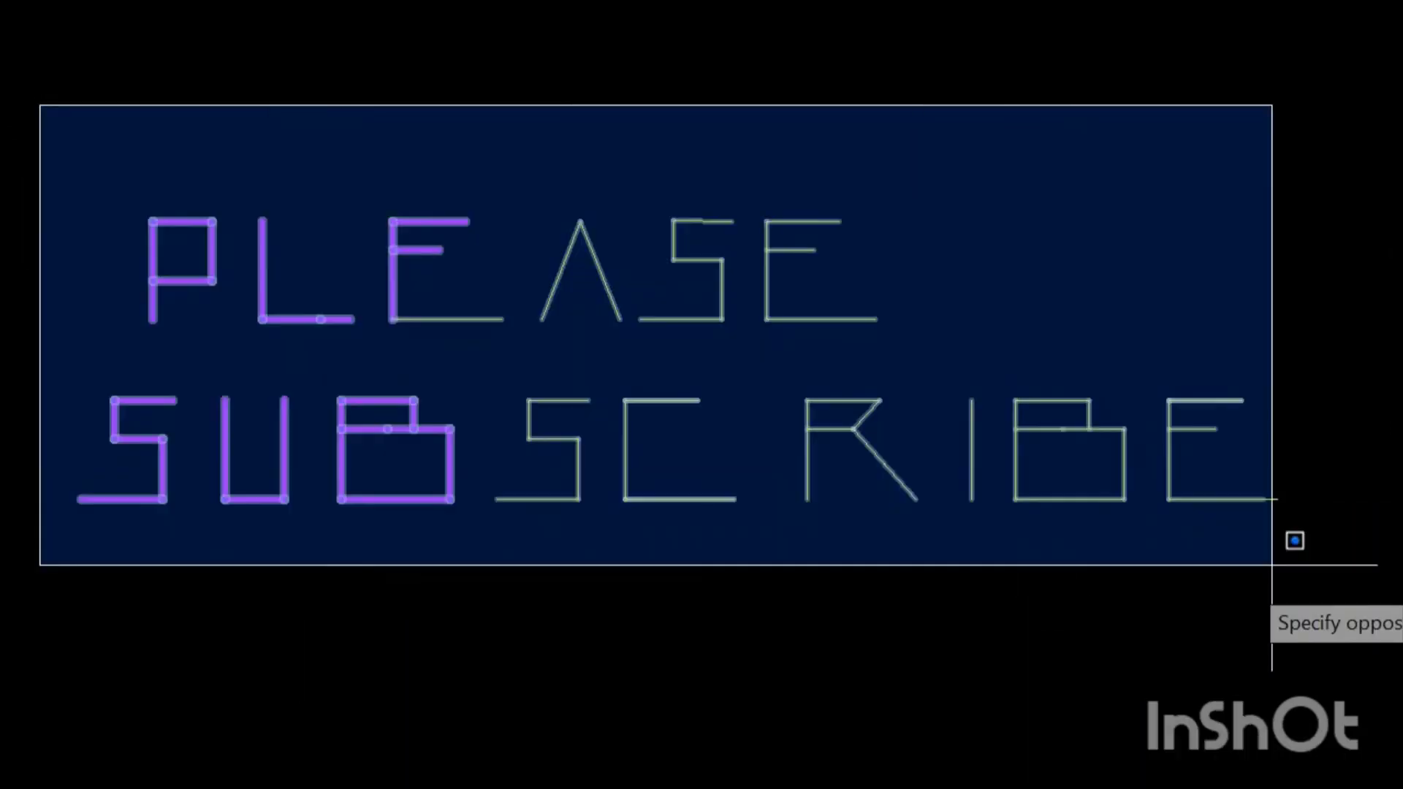
left_click(1296, 542)
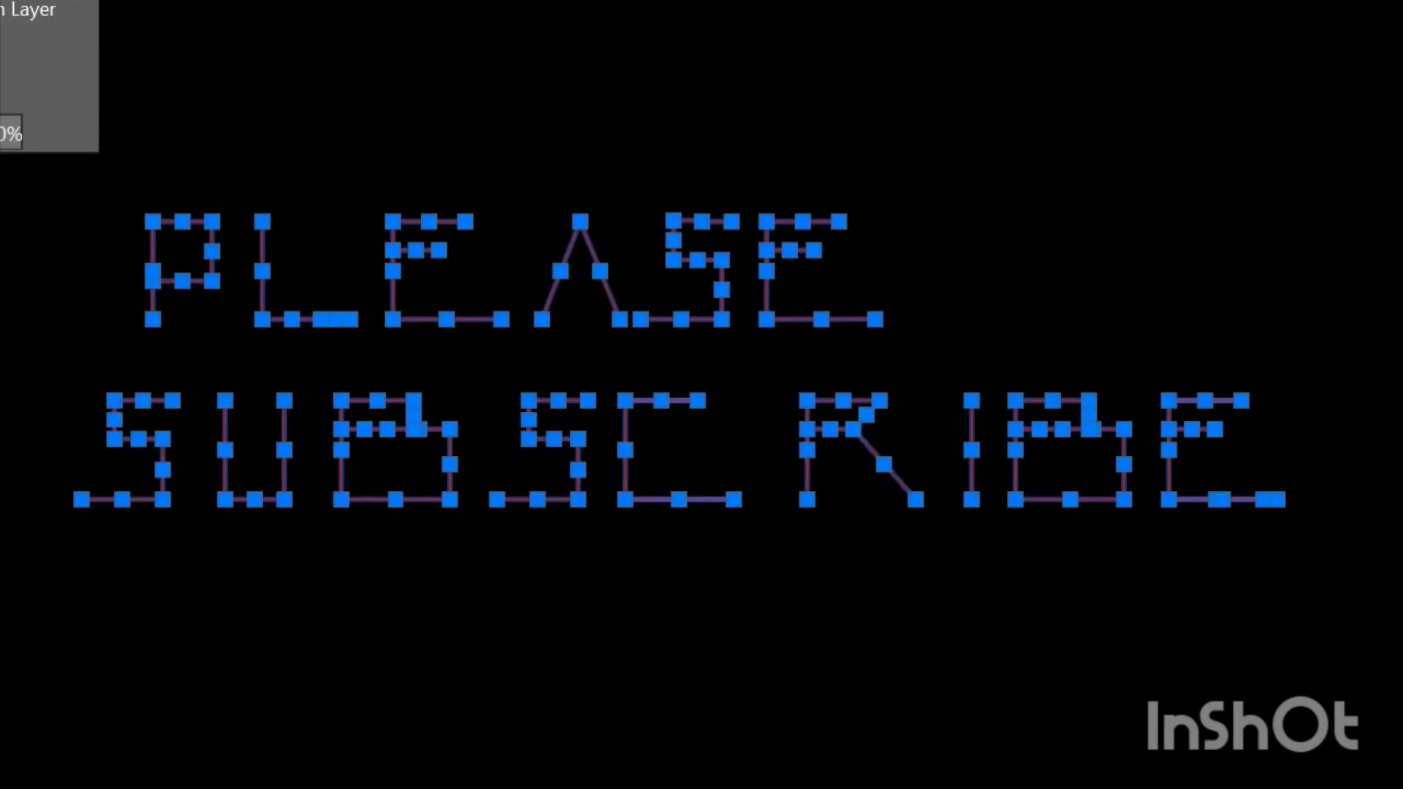
left_click(14, 247)
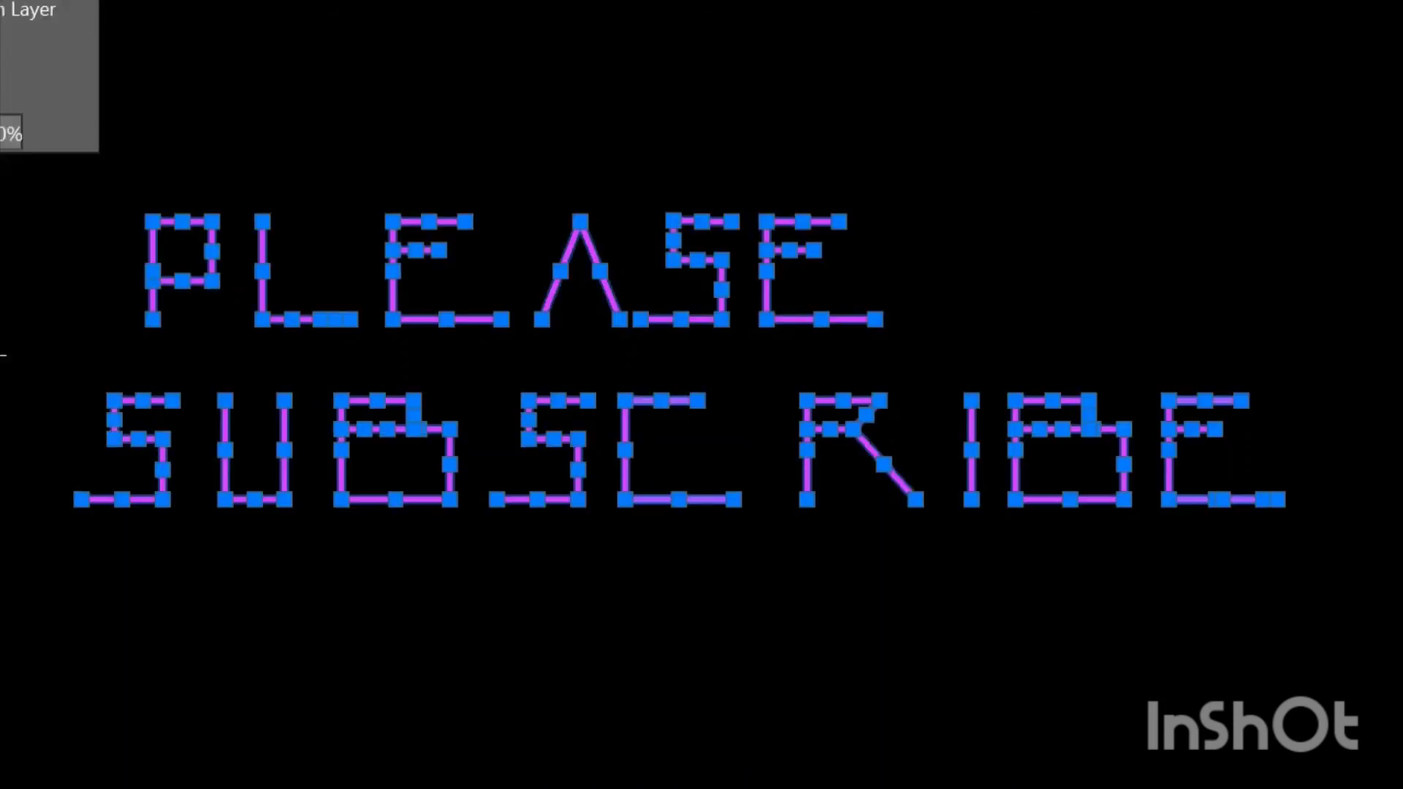
left_click(339, 128)
left_click(338, 128)
key("Delete")
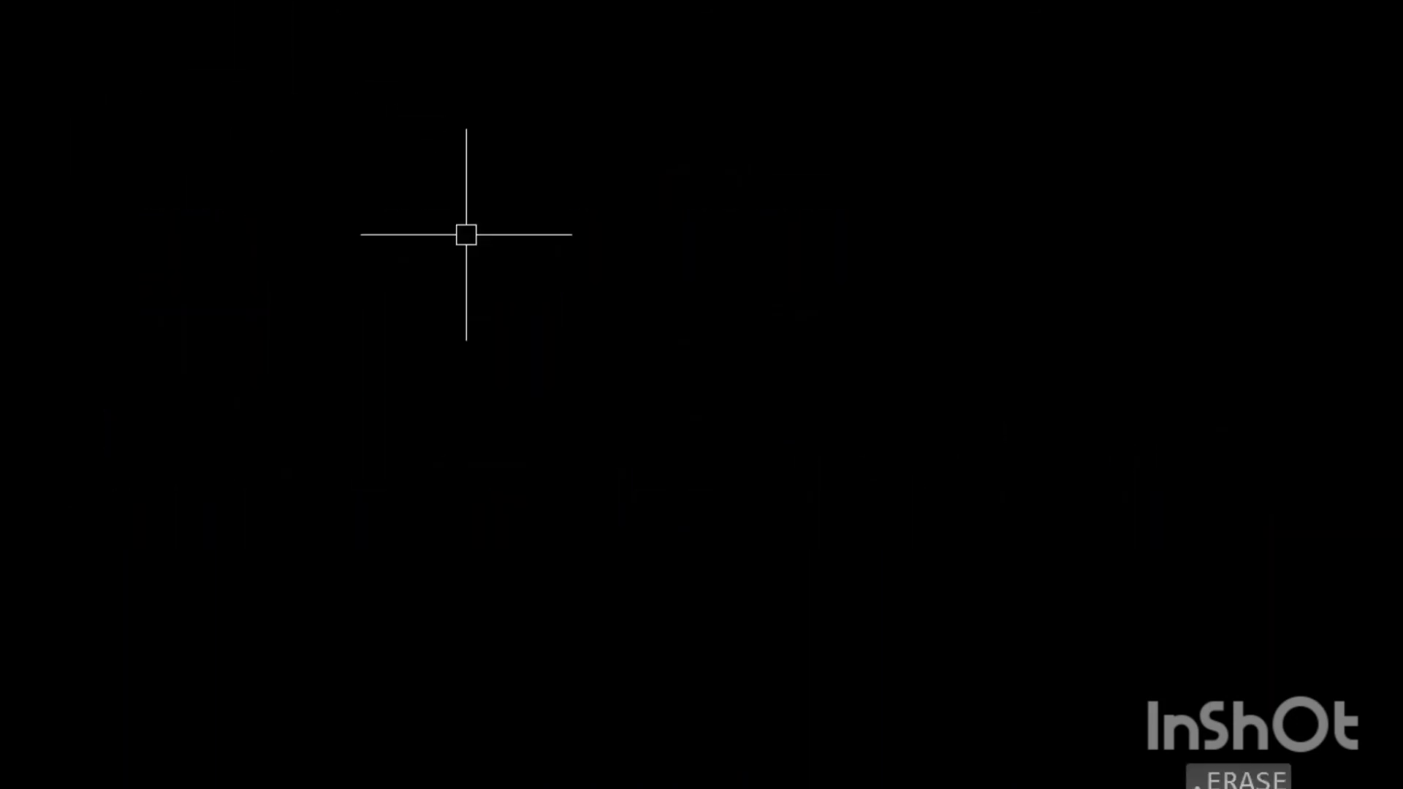